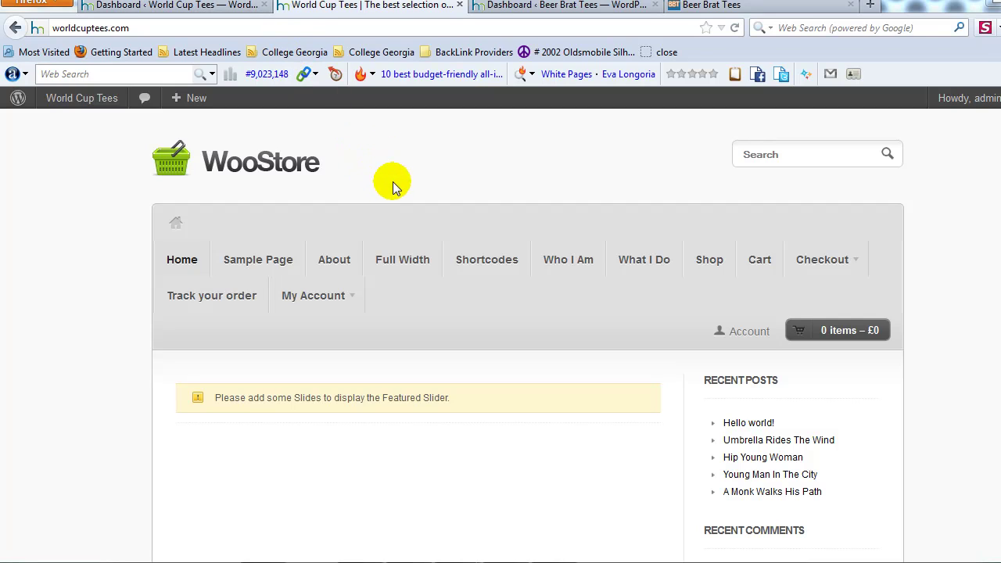
Switch to the World Cup Tees admin dashboard and open the WooCommerce settings
left_click(179, 5)
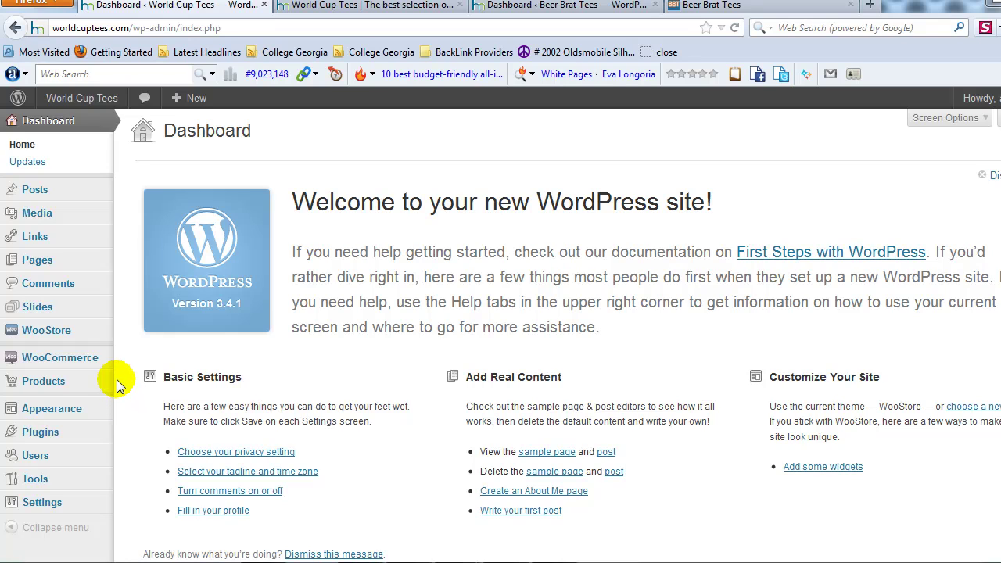
mouse_move(84, 366)
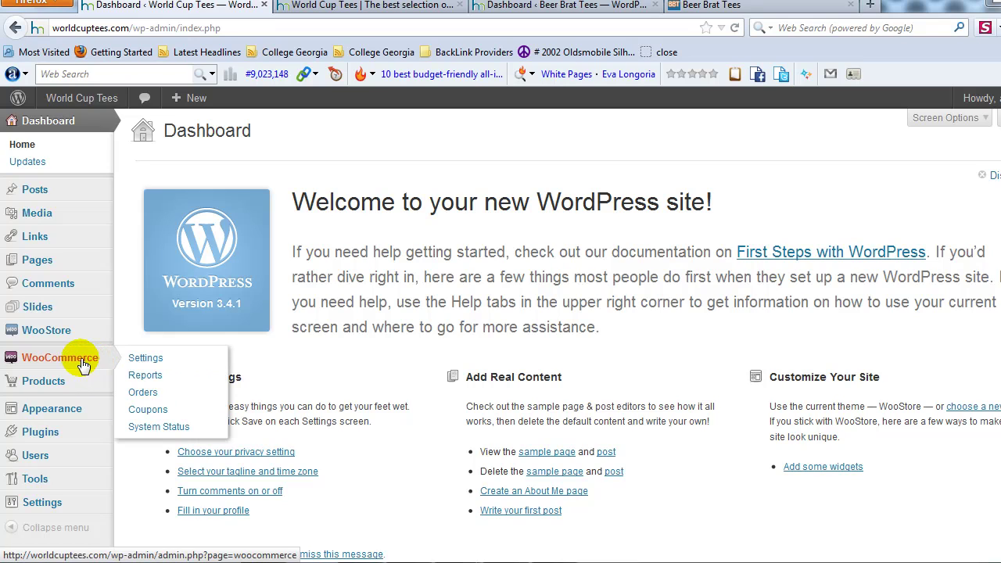
left_click(146, 361)
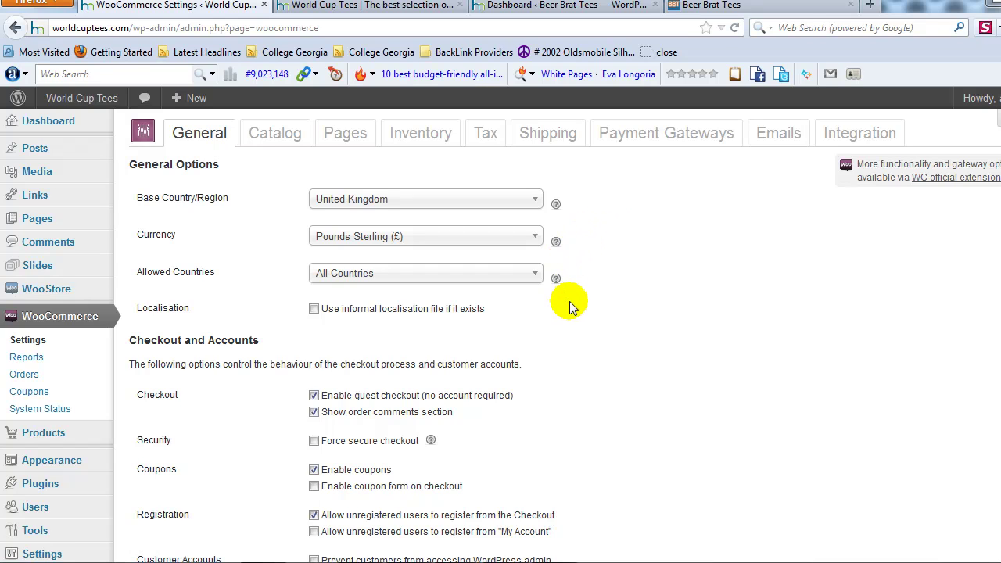
Set the store's base country/region to United States — Wisconsin and its currency to US Dollars ($)
left_click(524, 205)
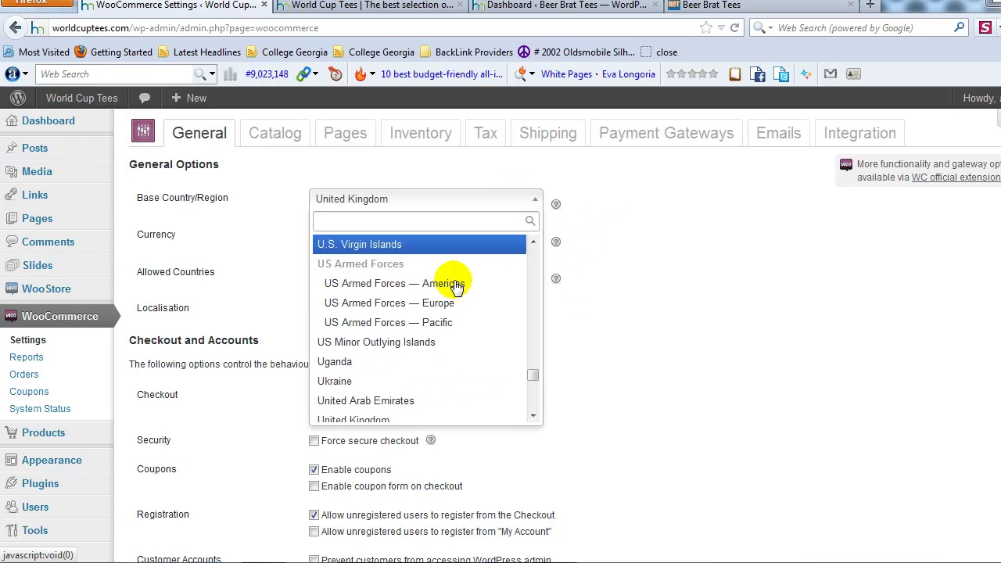
scroll(444, 324, "down", 2)
scroll(444, 327, "down", 1)
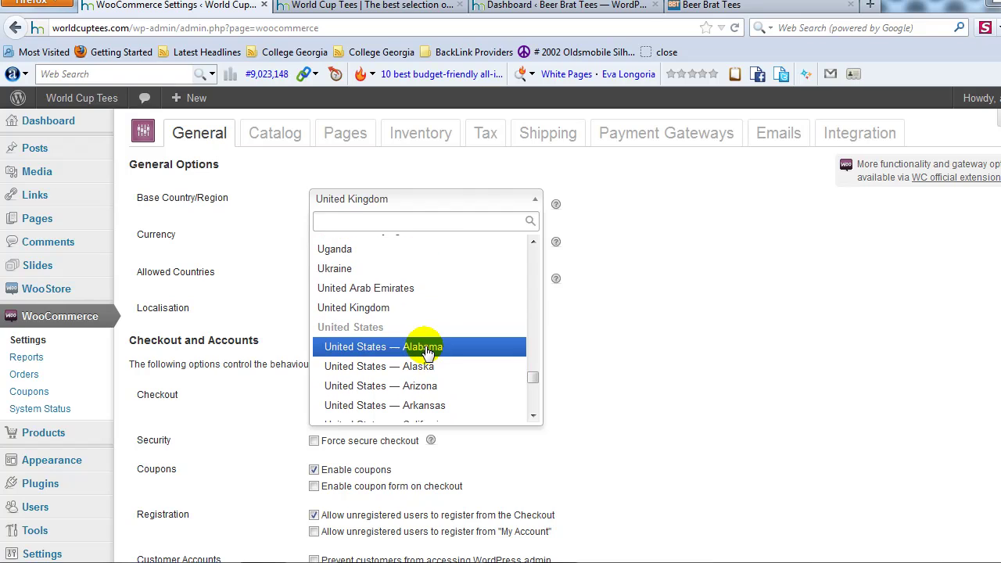
scroll(427, 373, "down", 6)
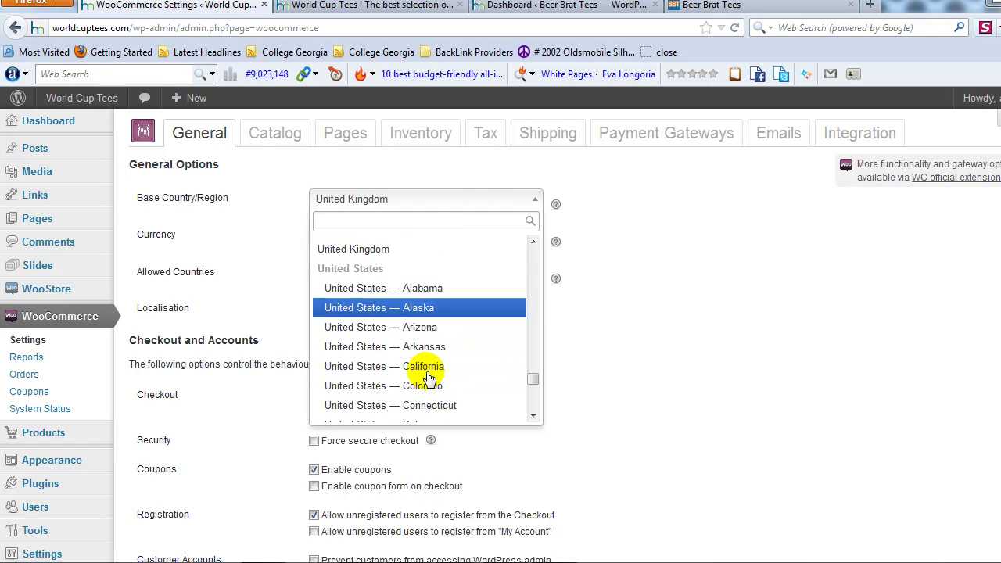
scroll(429, 377, "down", 12)
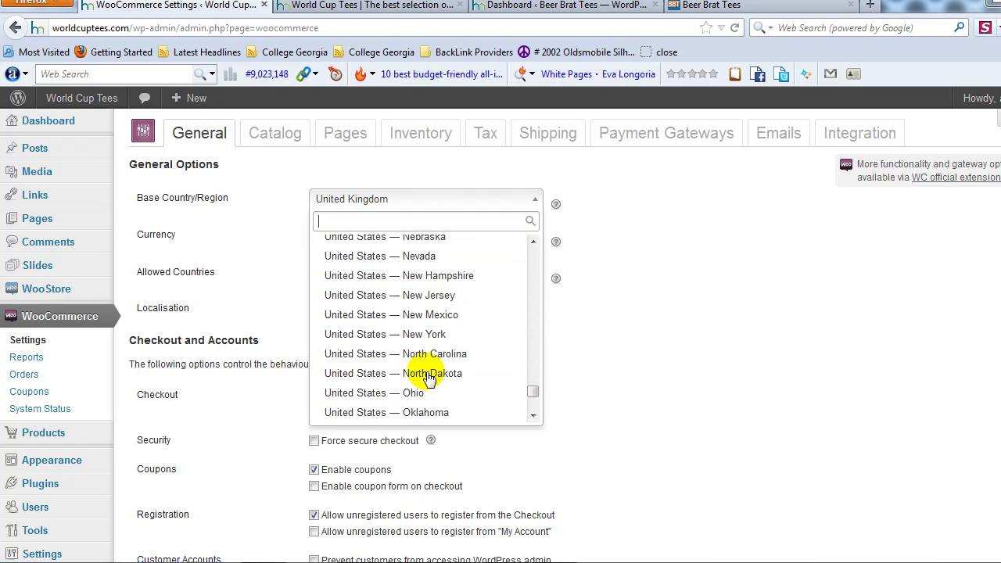
scroll(429, 378, "down", 5)
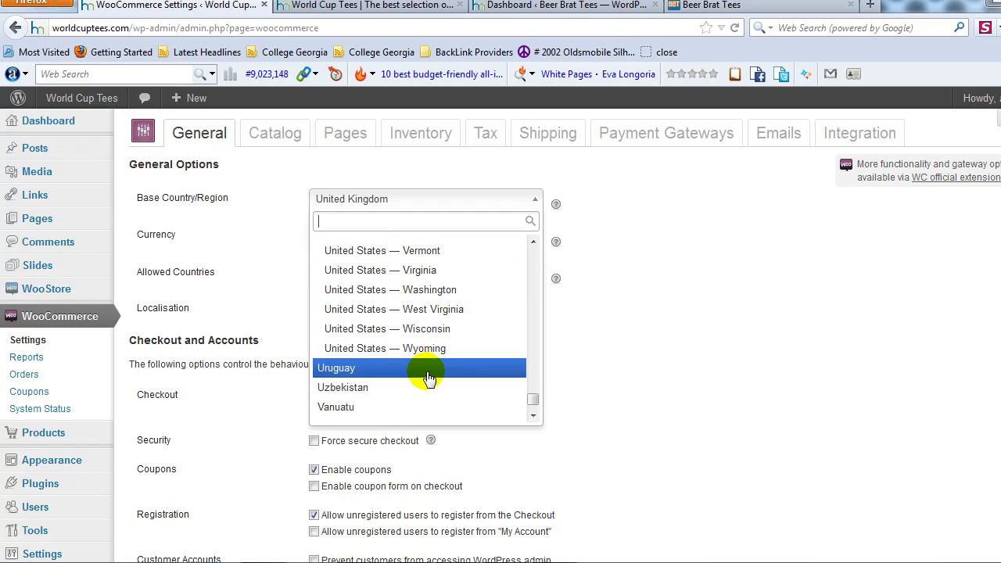
left_click(438, 329)
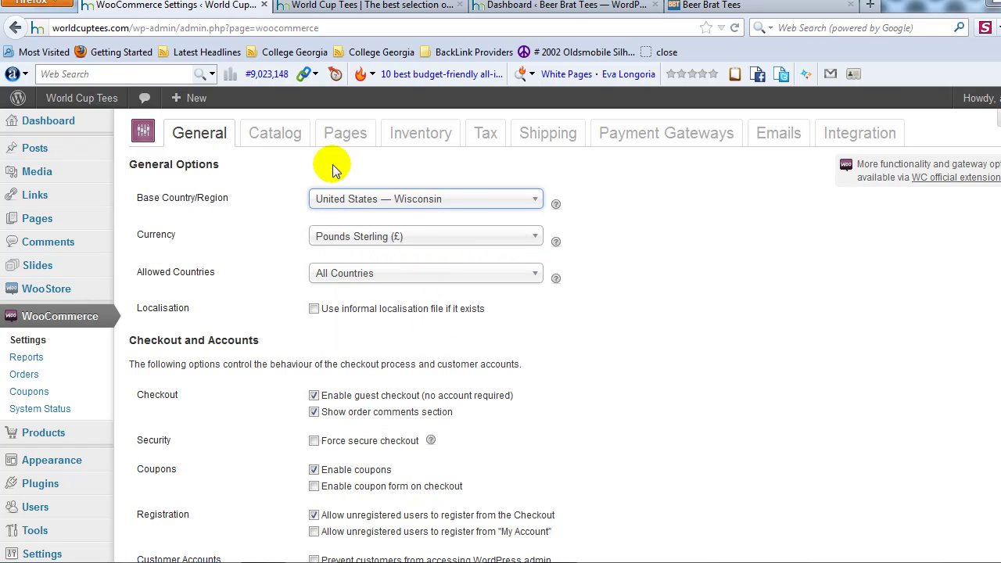
left_click(505, 237)
left_click(457, 283)
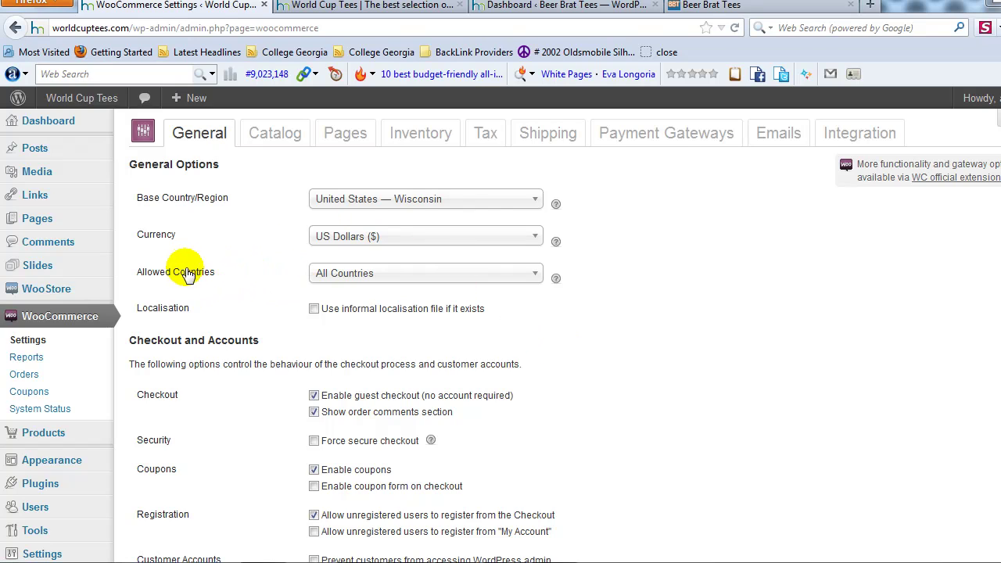
Limit the allowed countries to Specific Countries and add United States as the only one
left_click_drag(148, 275, 224, 279)
left_click(591, 279)
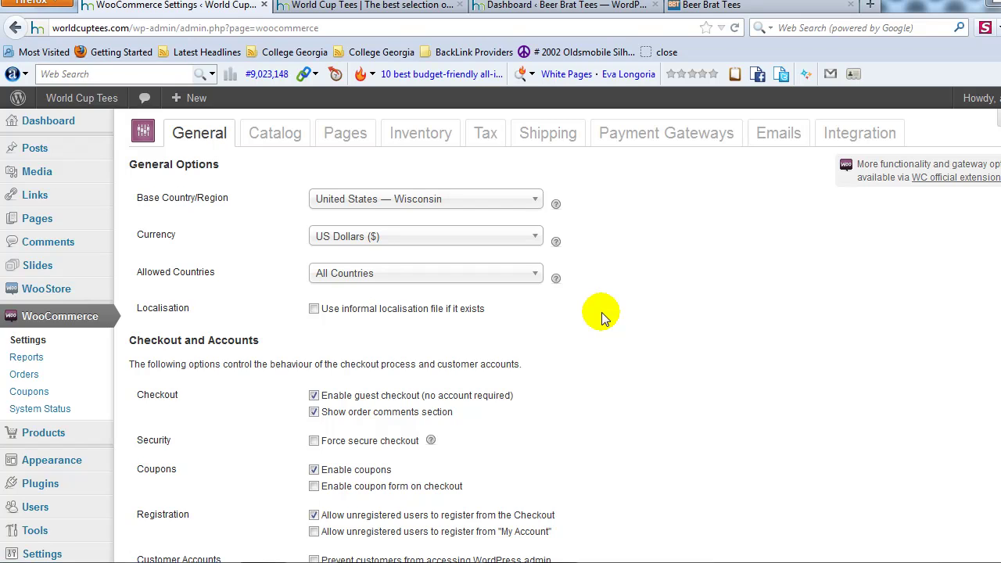
left_click(506, 283)
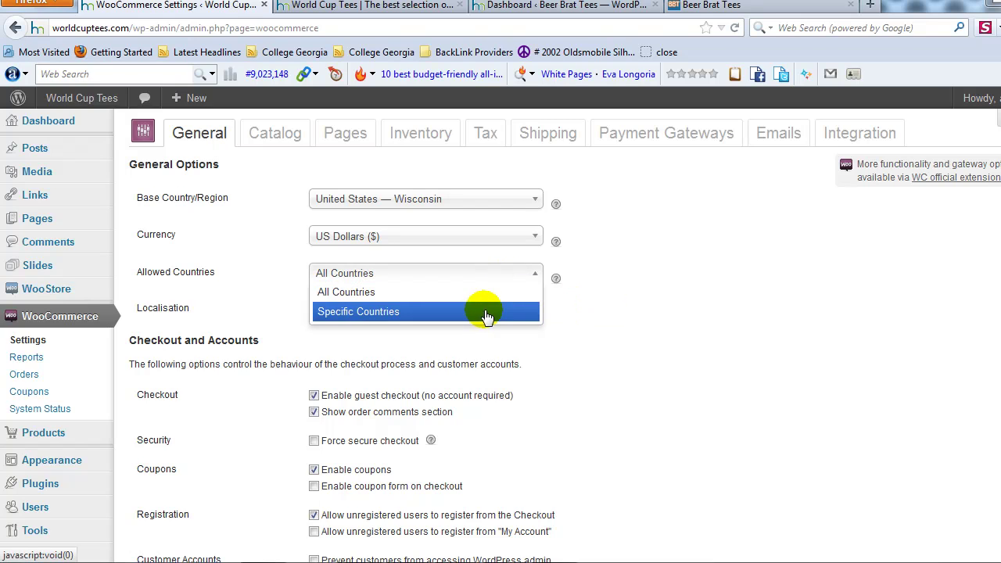
left_click(484, 313)
left_click(519, 316)
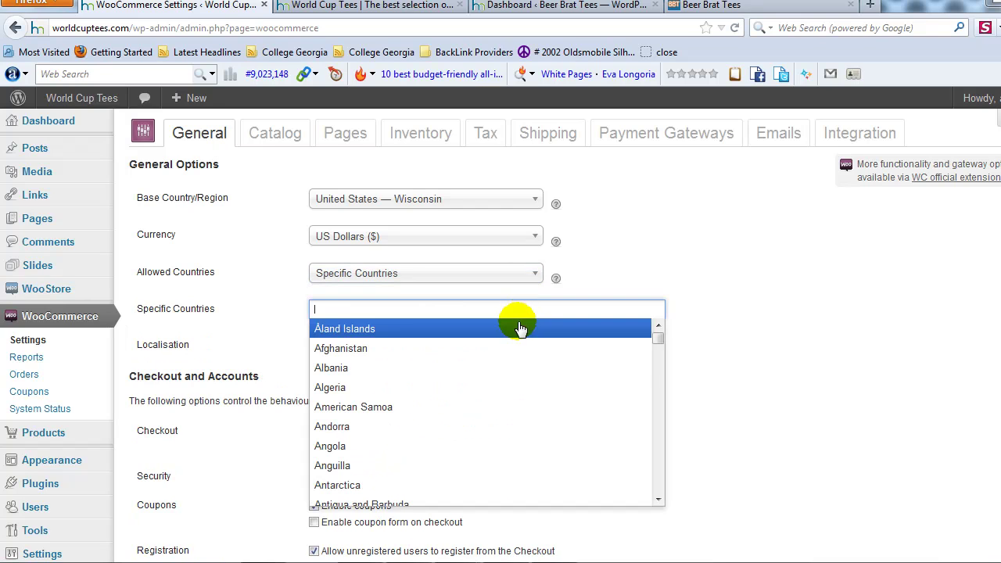
scroll(509, 380, "down", 15)
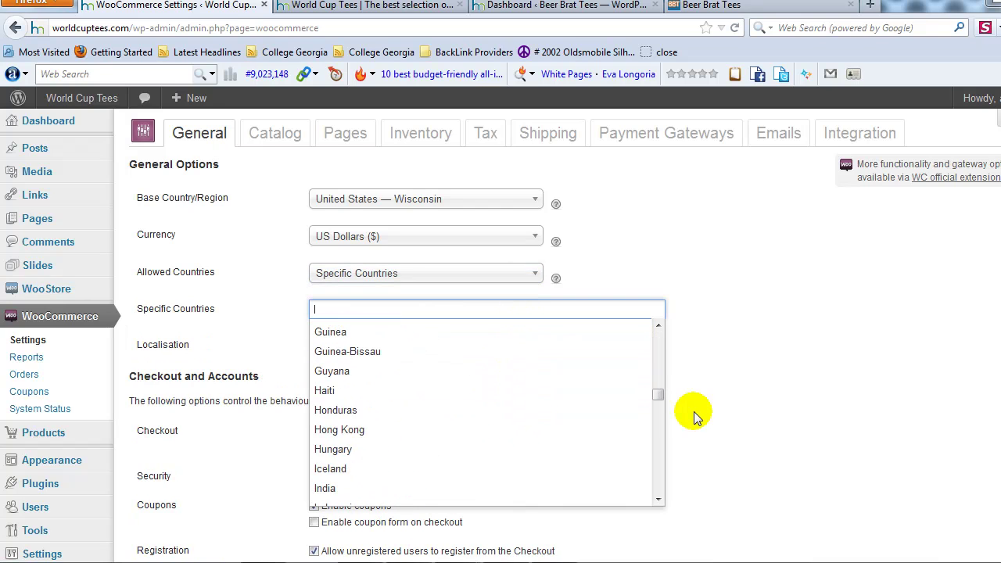
left_click_drag(662, 395, 662, 495)
scroll(570, 447, "up", 2)
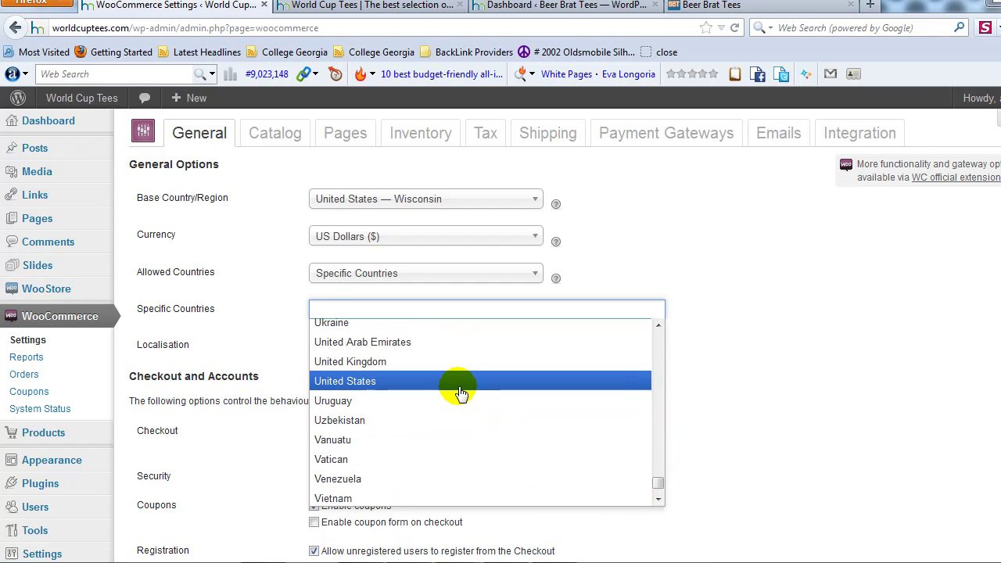
left_click(388, 418)
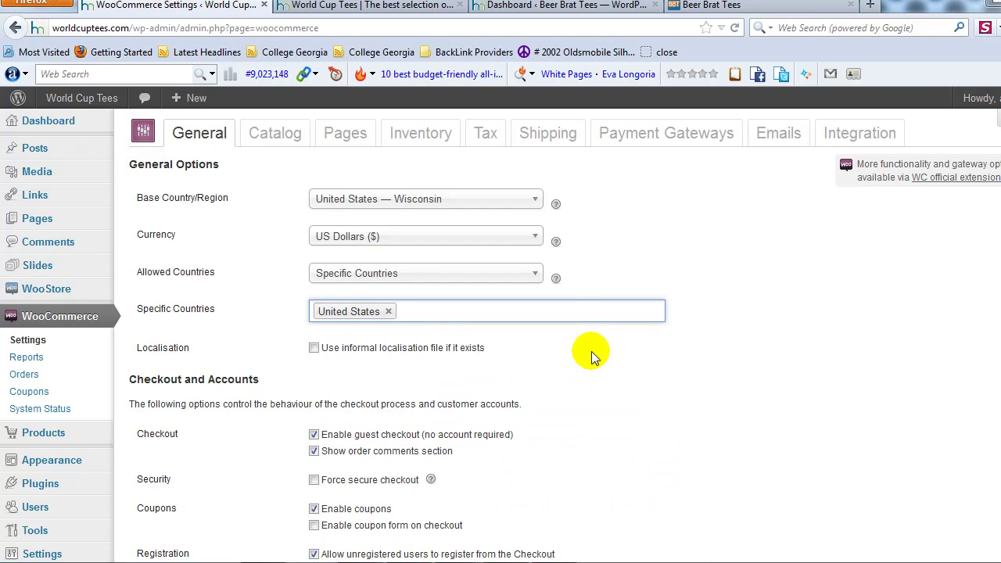
left_click(701, 262)
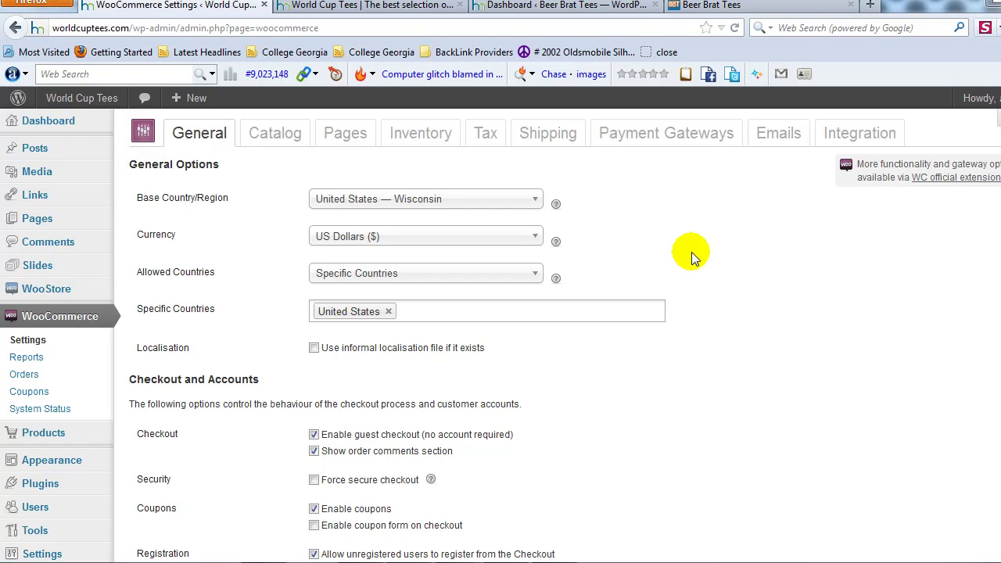
Review the remaining general settings: checkout and accounts, styles and scripts, and digital downloads
scroll(559, 392, "down", 2)
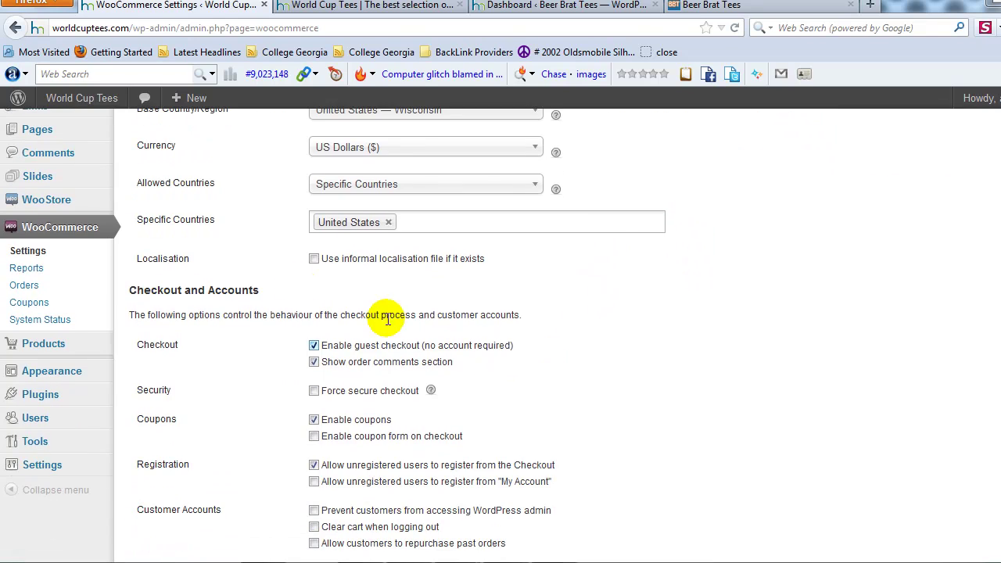
scroll(279, 336, "up", 2)
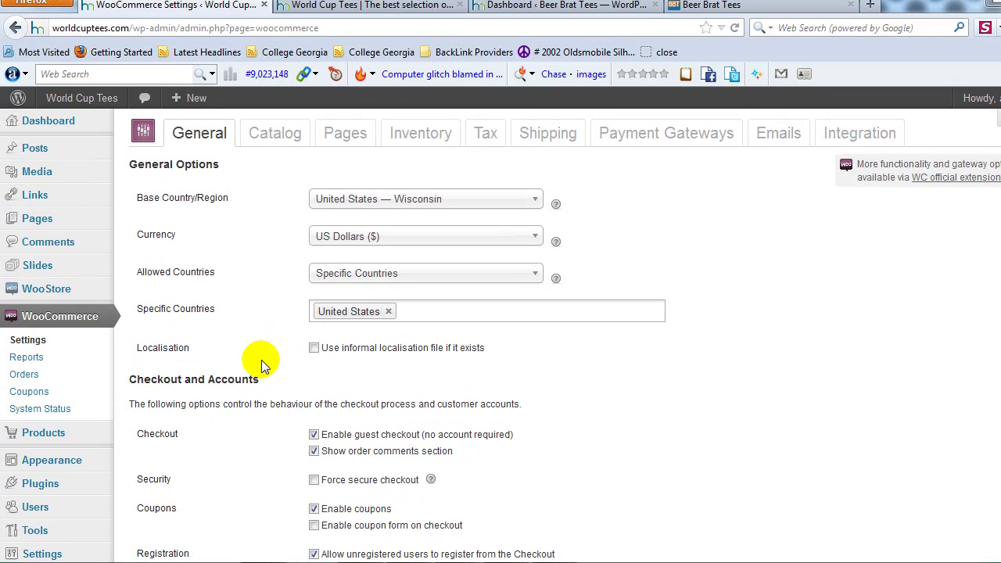
scroll(274, 364, "down", 1)
scroll(257, 287, "down", 3)
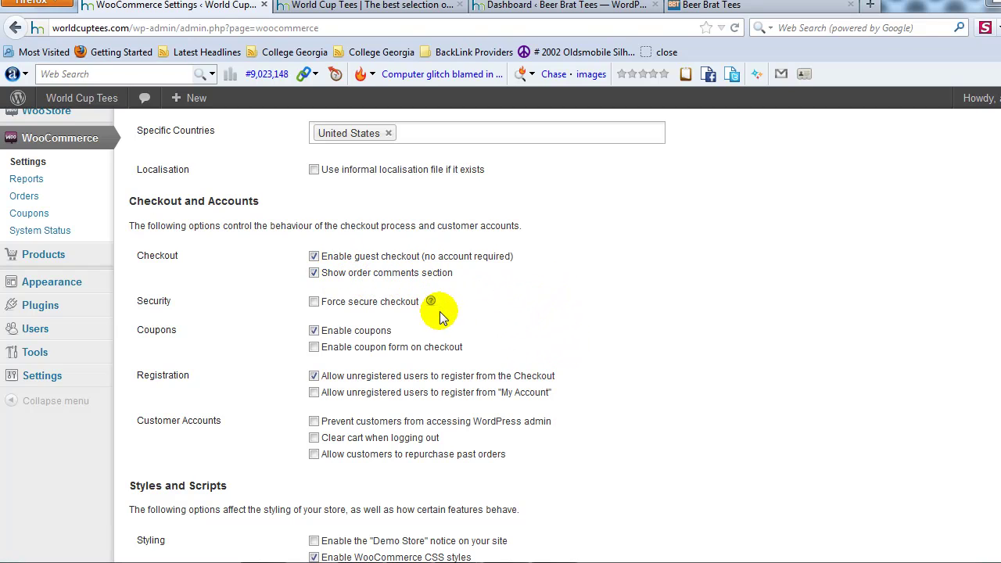
scroll(495, 330, "down", 2)
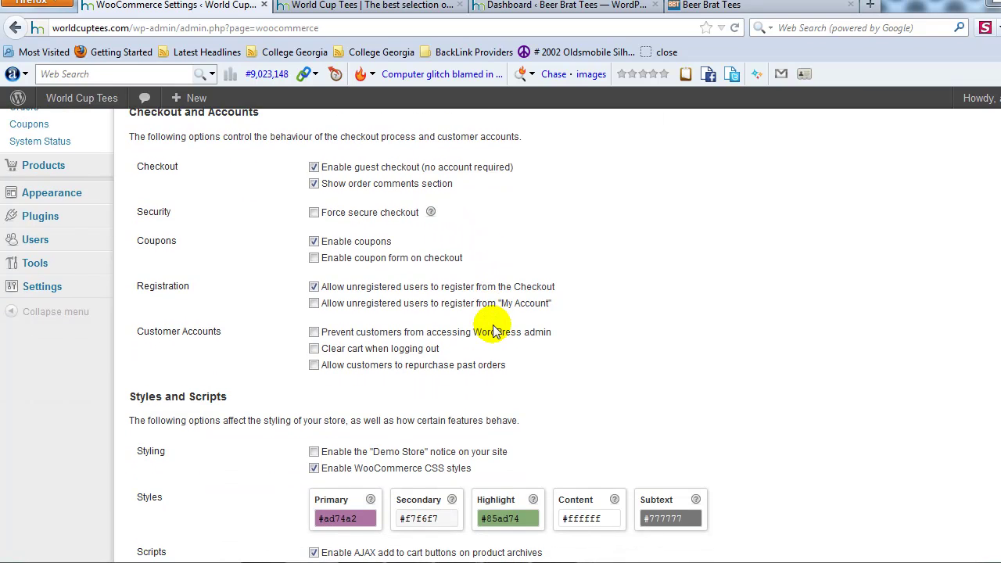
scroll(513, 344, "up", 2)
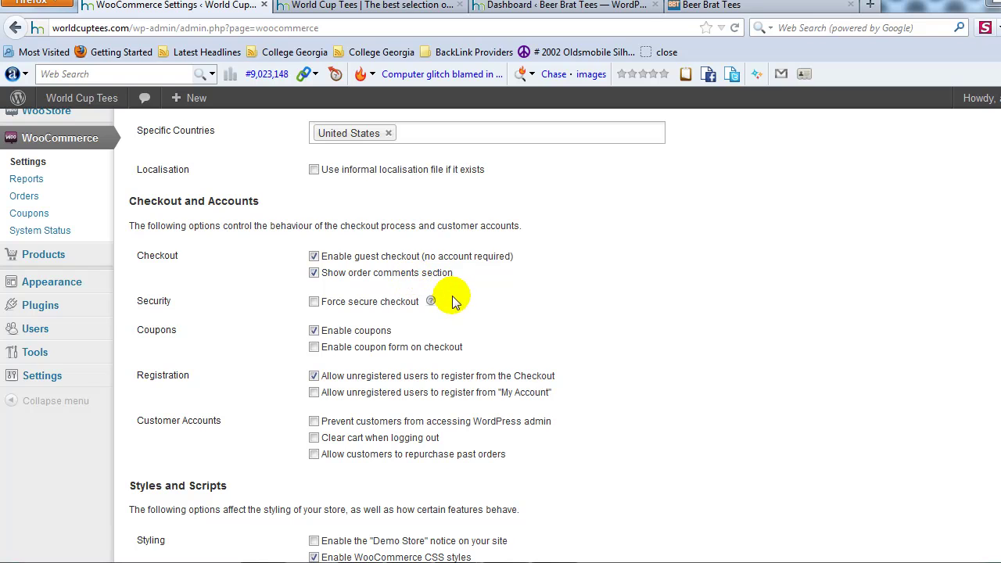
scroll(459, 297, "down", 6)
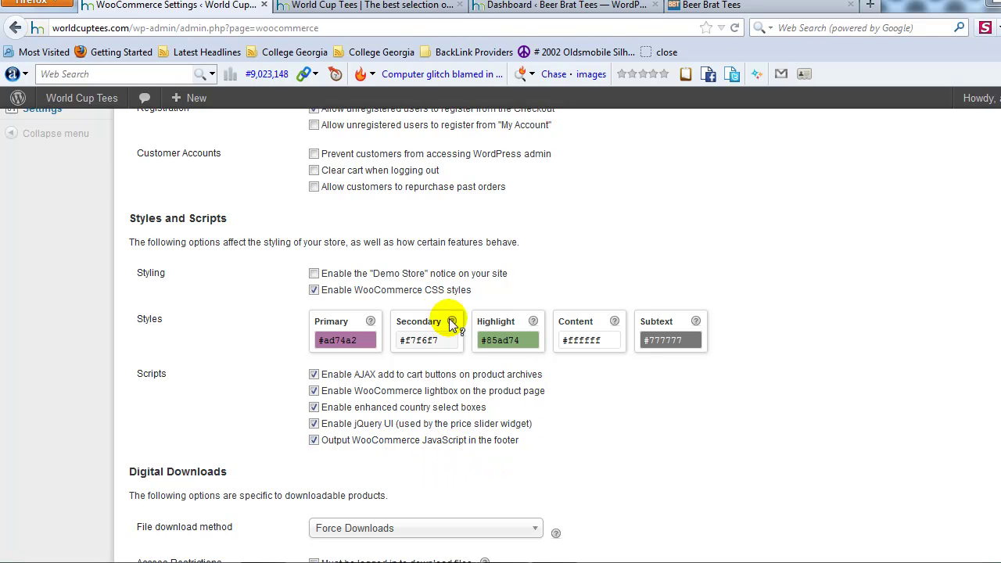
scroll(468, 389, "down", 3)
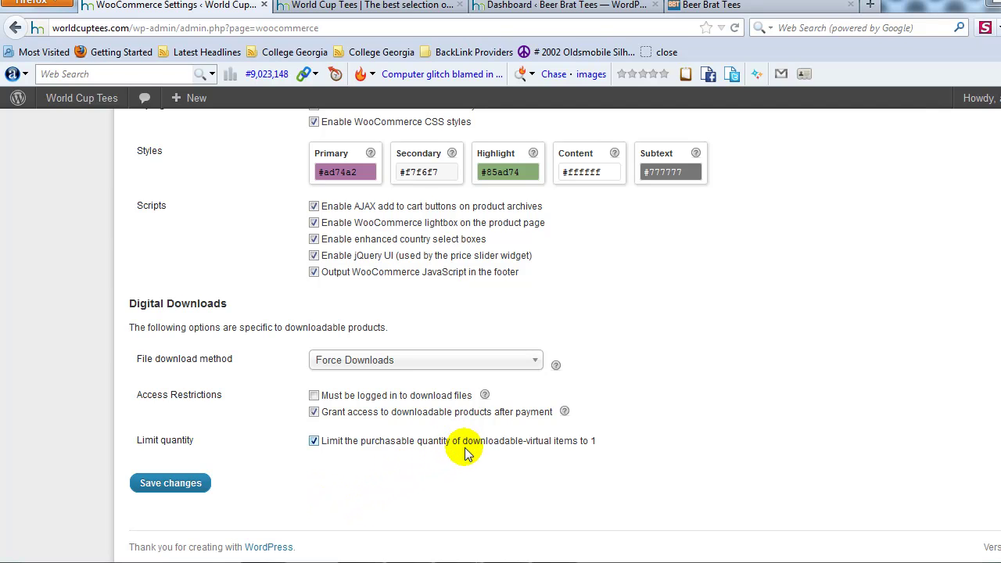
scroll(589, 379, "up", 4)
scroll(548, 391, "down", 4)
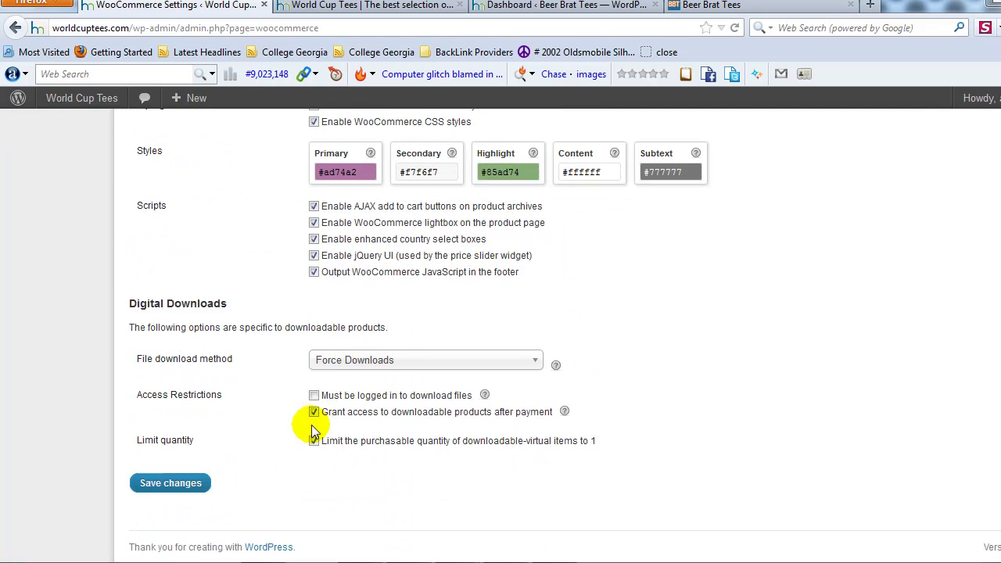
scroll(368, 307, "up", 8)
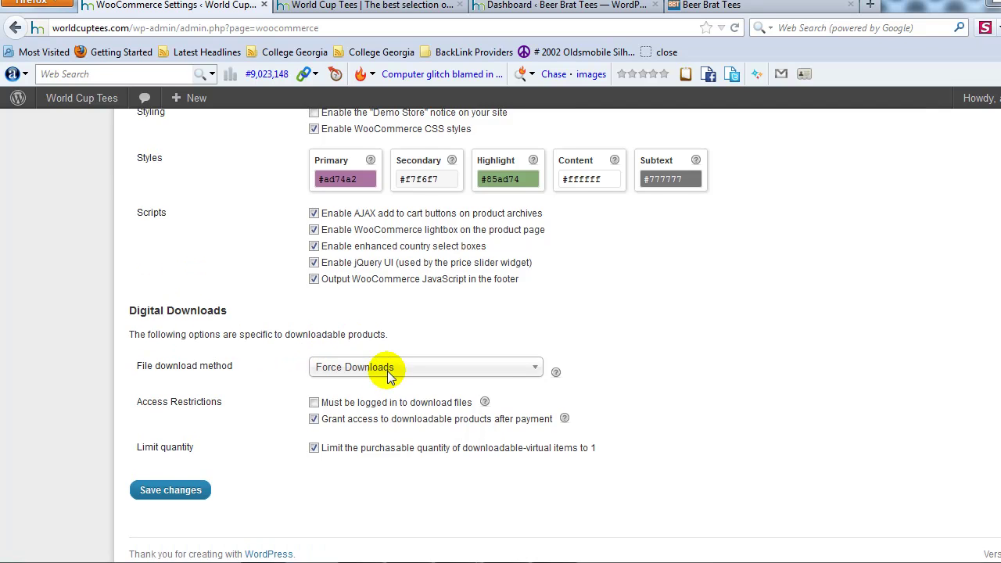
scroll(426, 402, "up", 1)
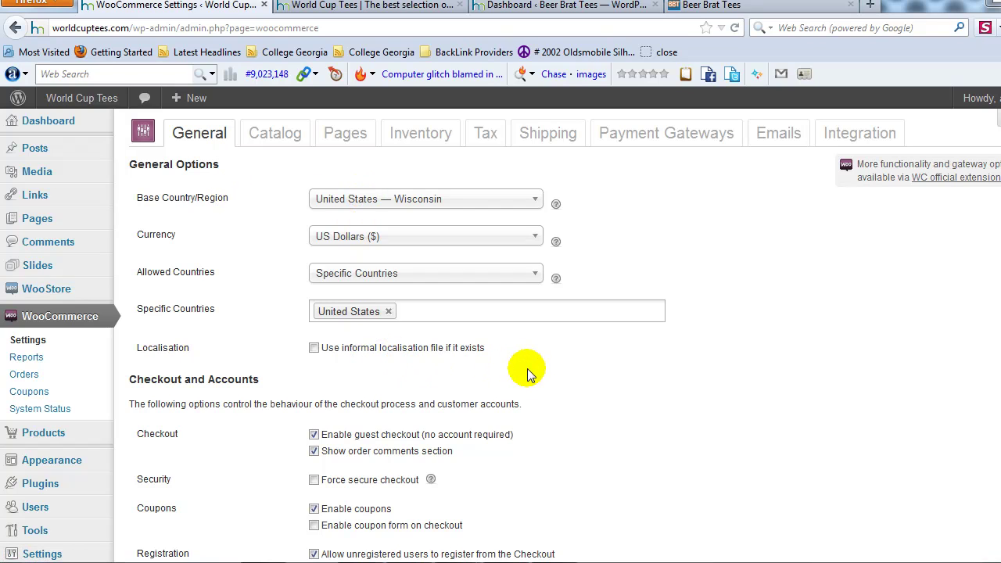
Open the Catalog settings, leaving the General page without saving, and examine the default product sorting choices
left_click(254, 133)
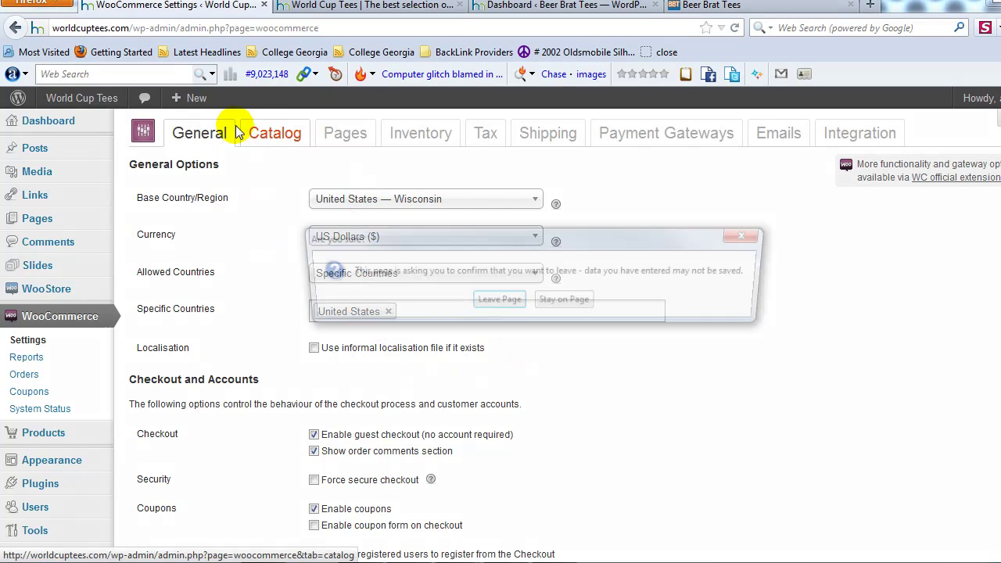
left_click(495, 301)
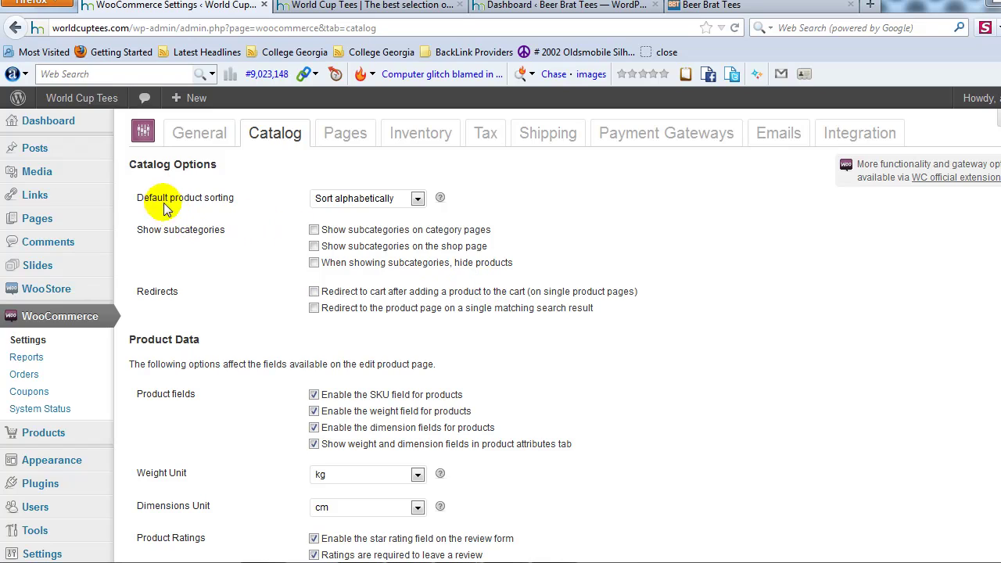
left_click(337, 202)
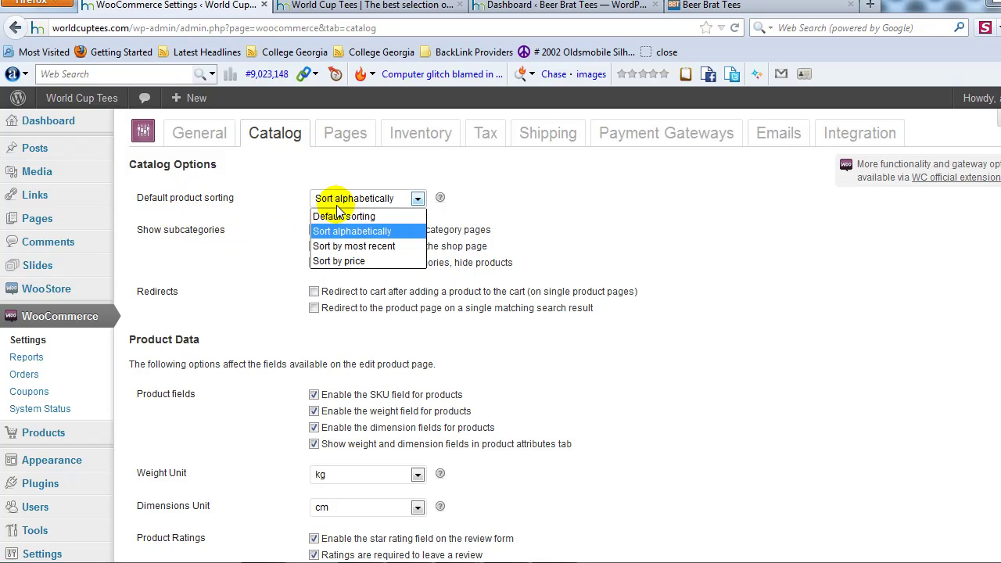
left_click(483, 208)
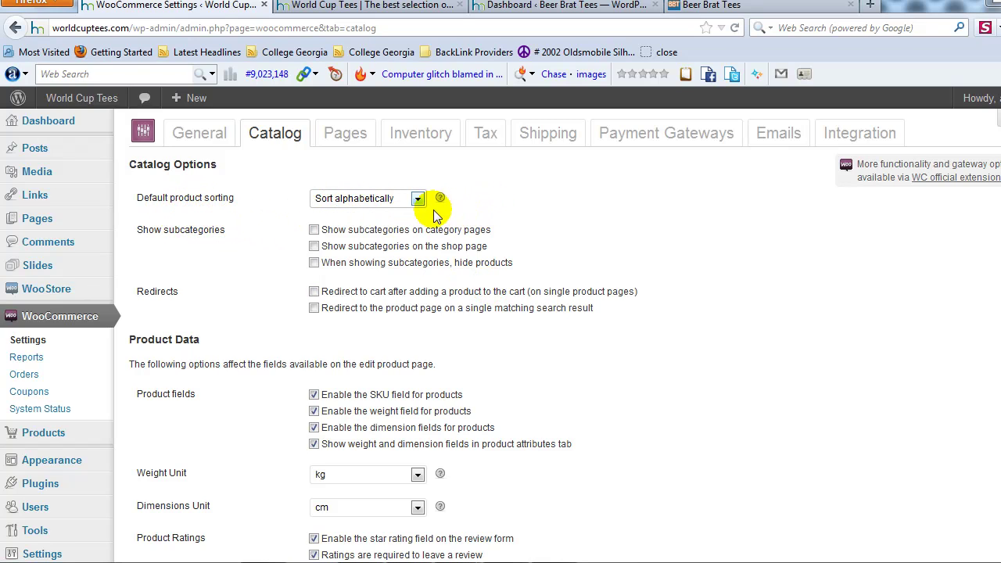
left_click(398, 205)
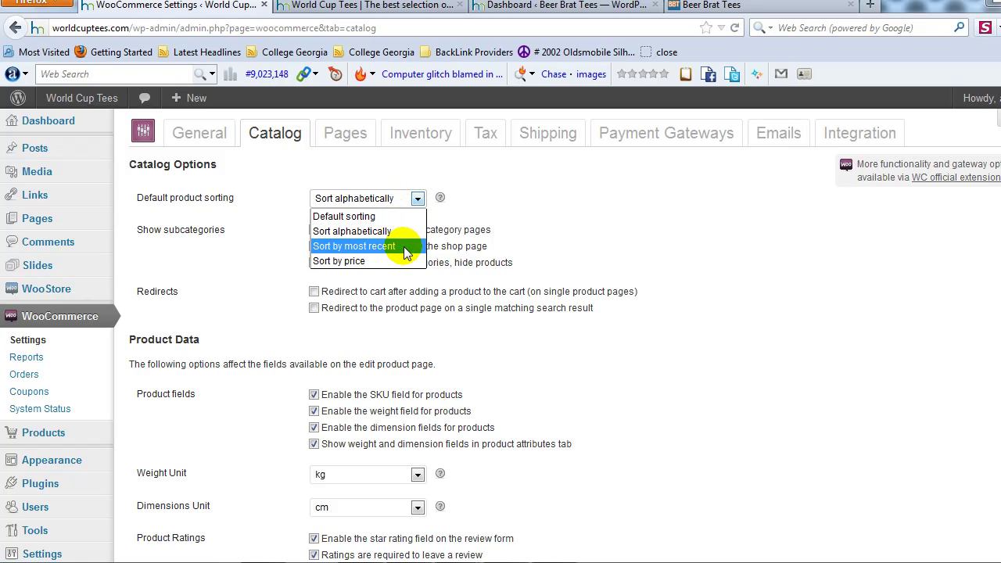
left_click(501, 217)
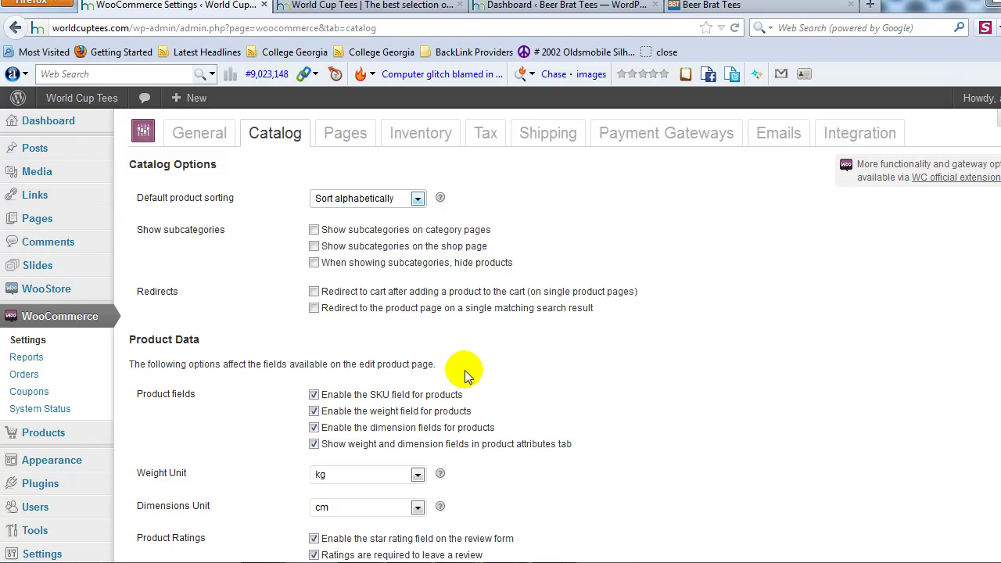
Enable redirecting to the cart after a product is added to the cart on single product pages
double_click(157, 291)
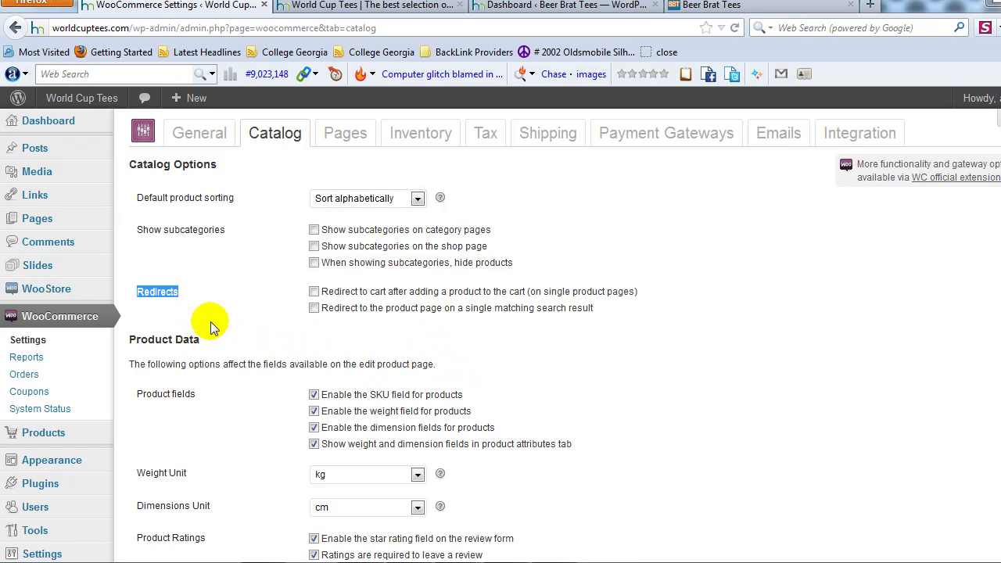
left_click(314, 292)
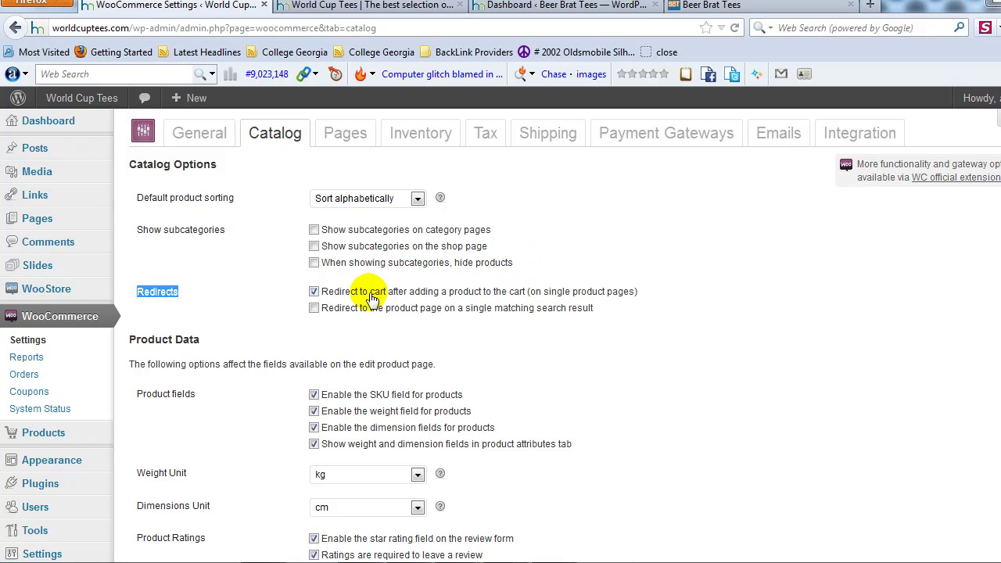
Disable the weight and dimension fields for products and keep kg as the weight unit
left_click(314, 291)
scroll(266, 337, "down", 4)
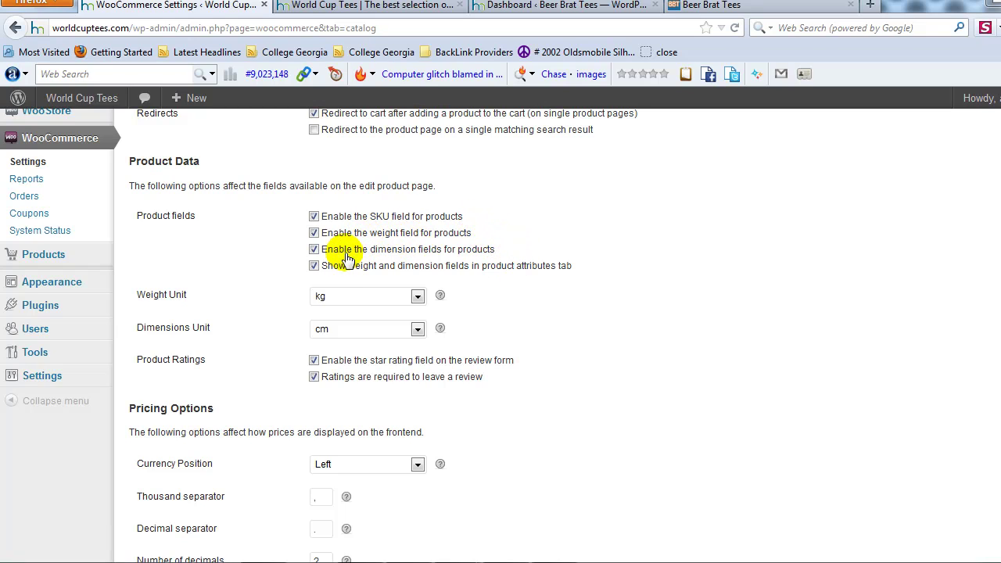
left_click(314, 233)
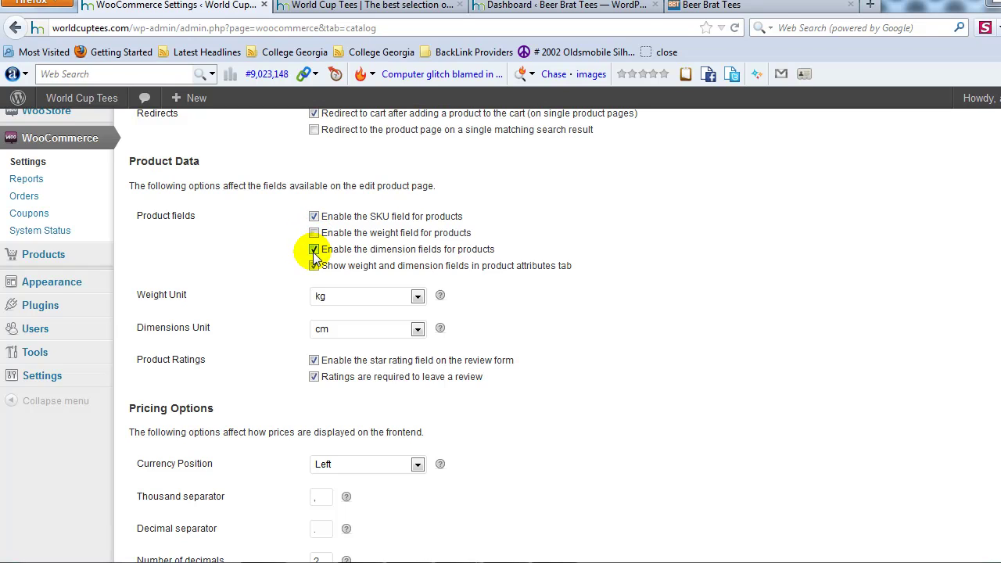
left_click(313, 250)
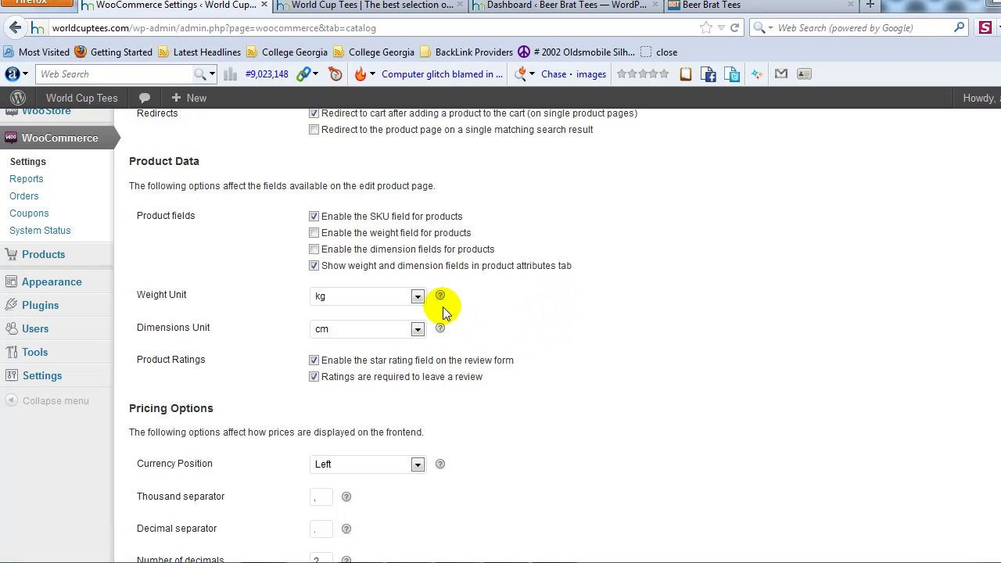
left_click(380, 296)
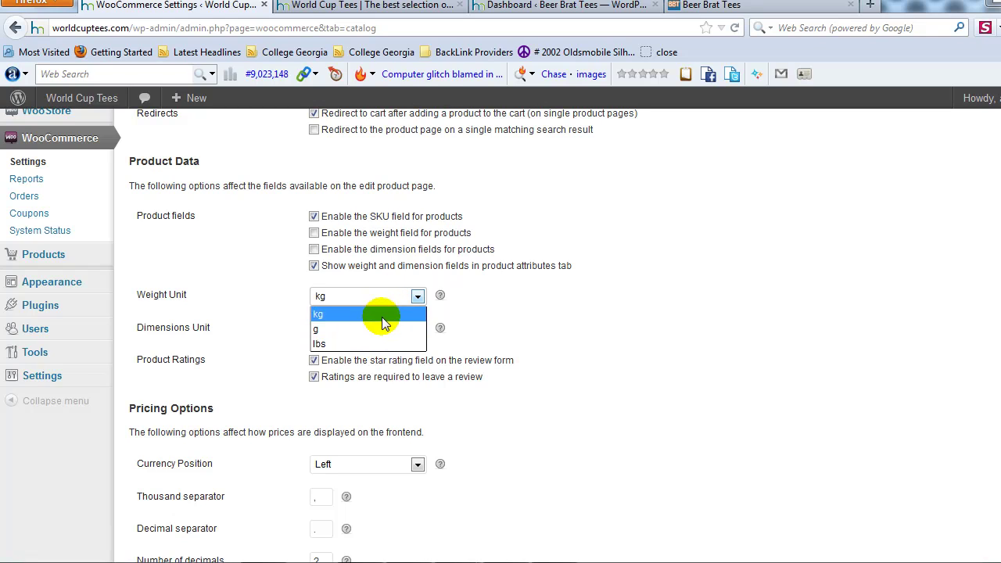
left_click(381, 315)
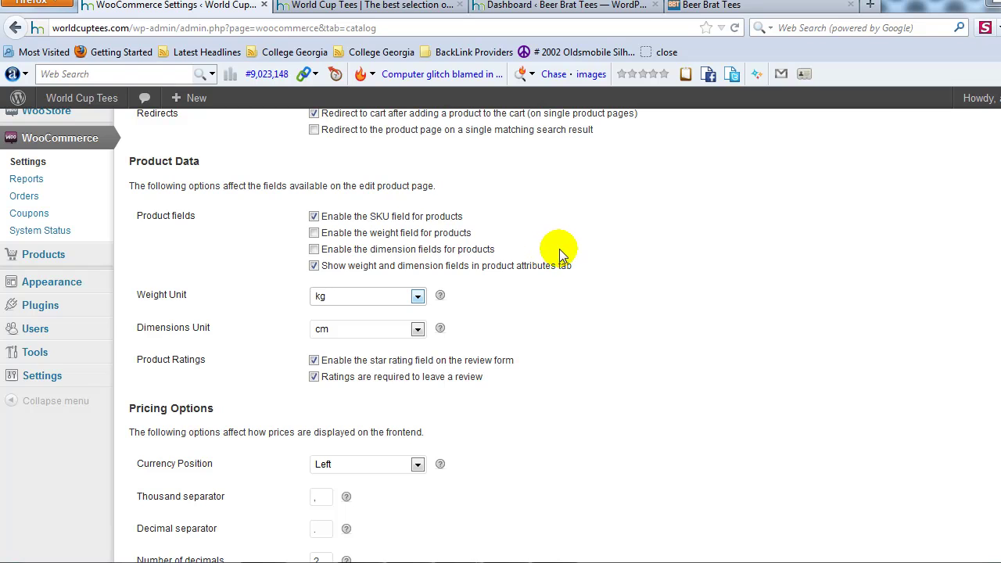
Review the catalog's pricing options and image options
scroll(579, 235, "down", 4)
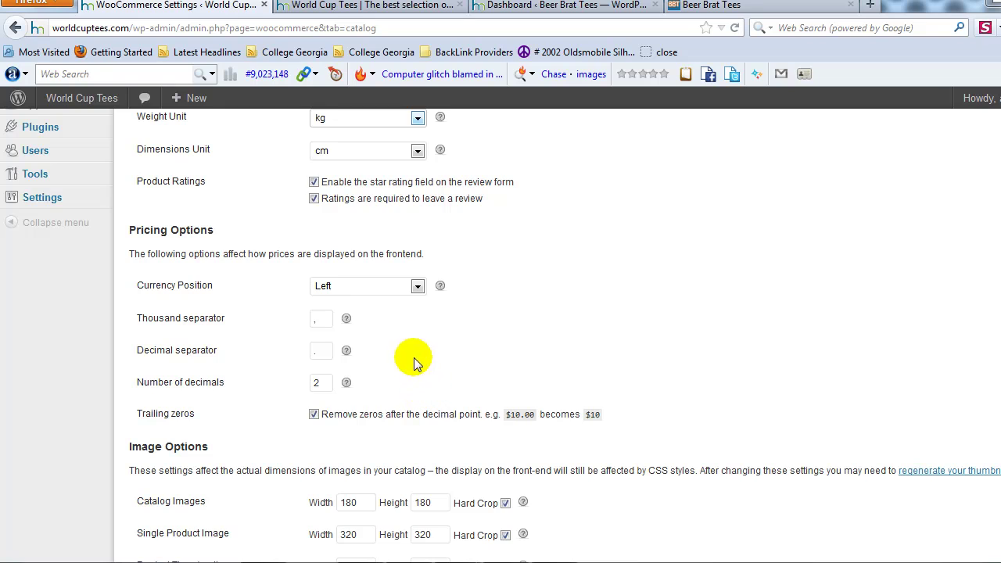
scroll(414, 359, "down", 3)
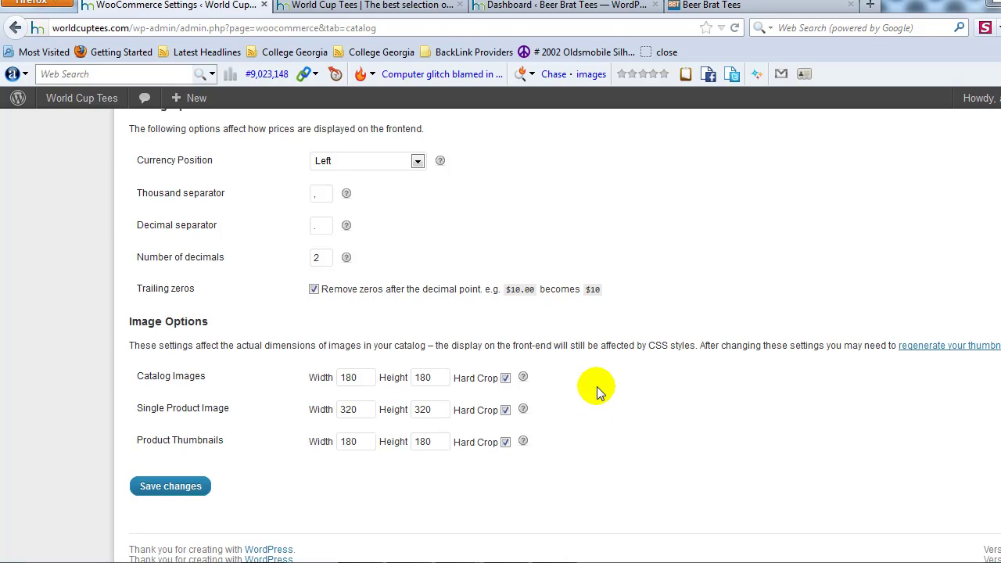
scroll(596, 386, "up", 2)
scroll(596, 386, "down", 2)
scroll(583, 391, "up", 10)
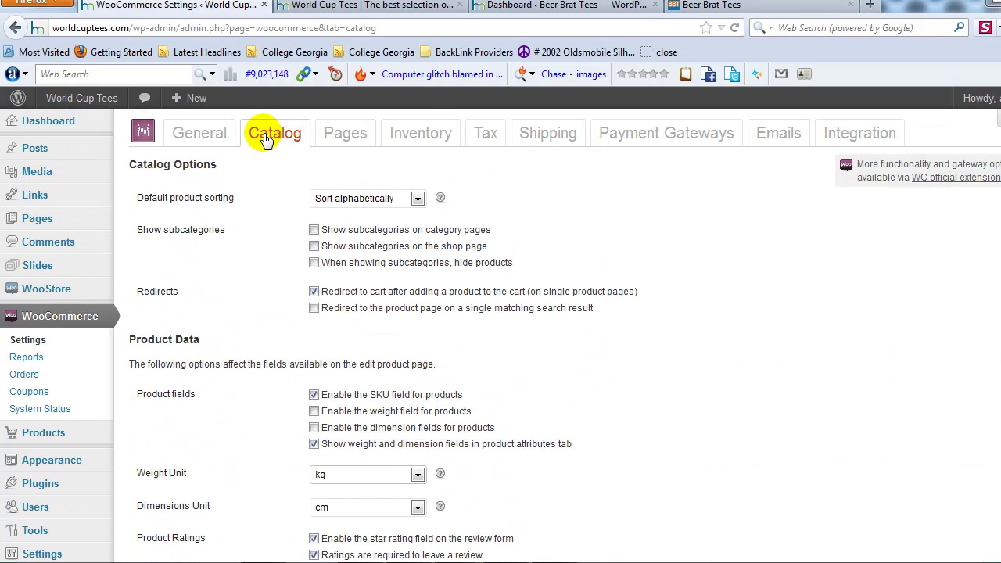
Open the Pages settings, leaving the Catalog page without saving, and review the page setup, permalinks and shop page assignments
left_click(345, 134)
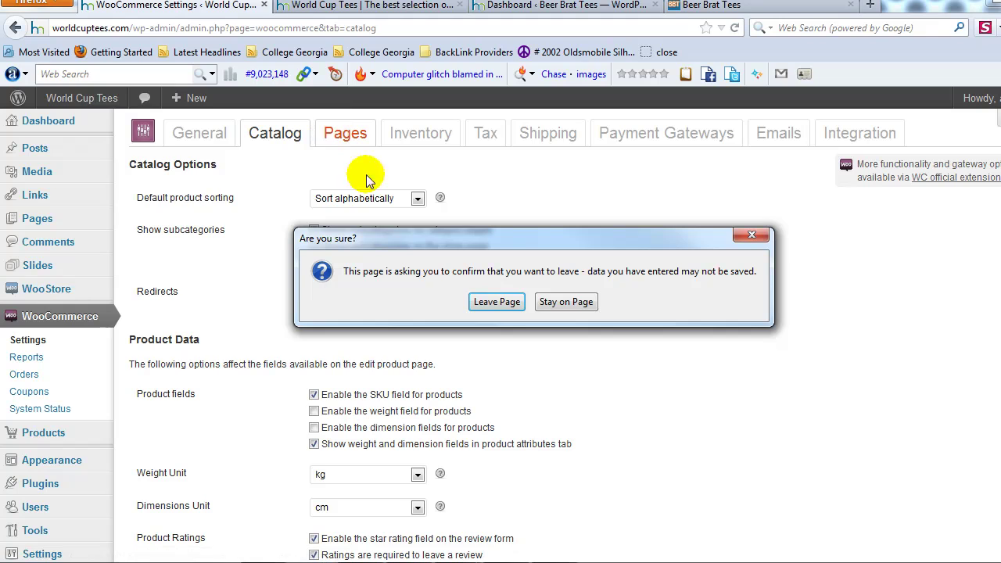
left_click(483, 305)
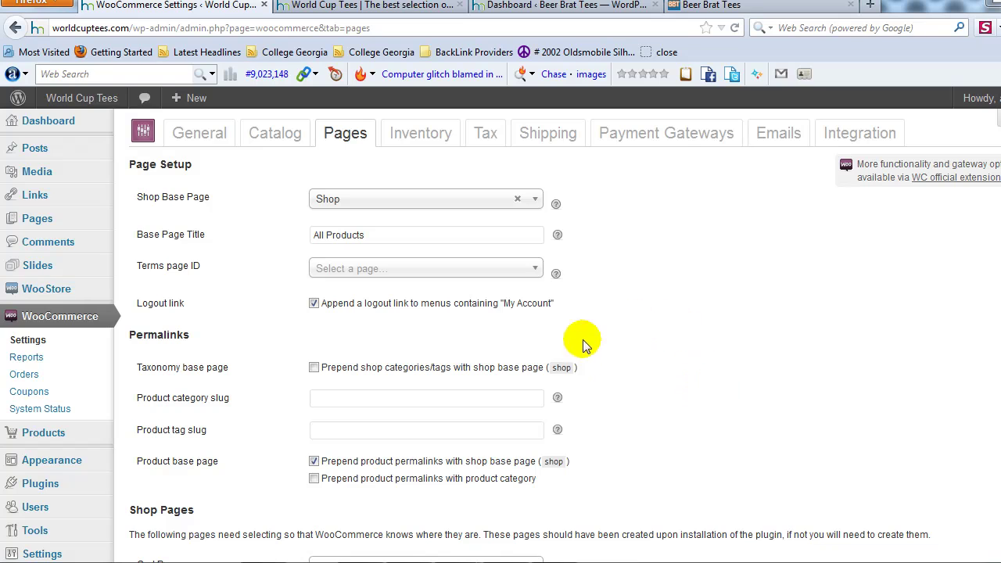
scroll(582, 371, "down", 5)
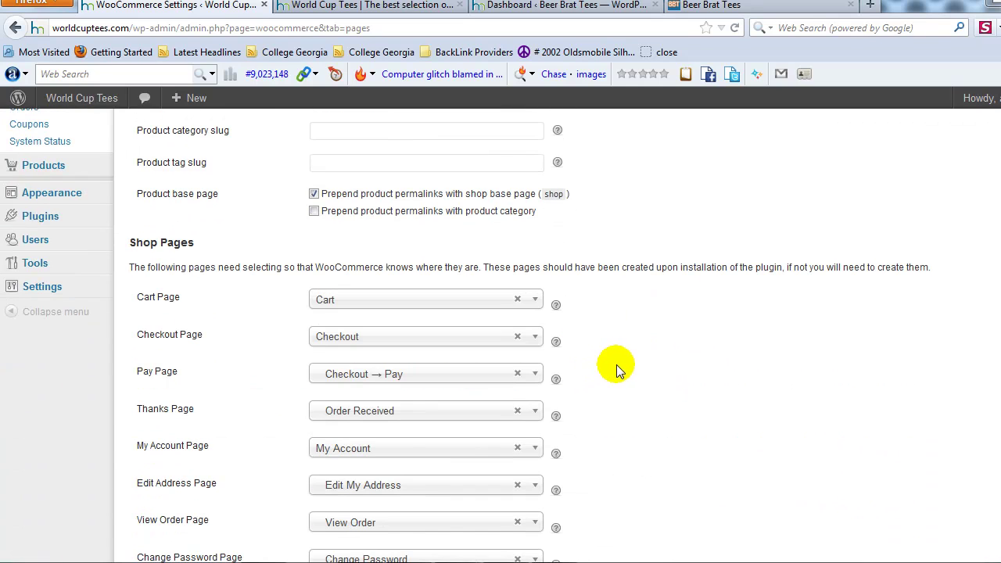
scroll(626, 364, "down", 2)
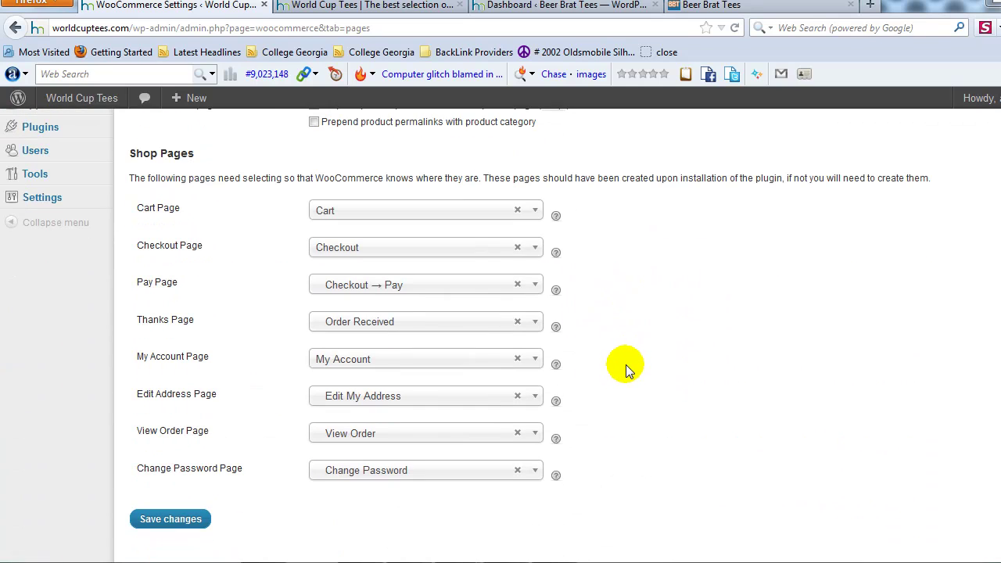
left_click_drag(130, 154, 194, 153)
left_click(161, 138)
scroll(606, 406, "up", 5)
scroll(604, 406, "down", 3)
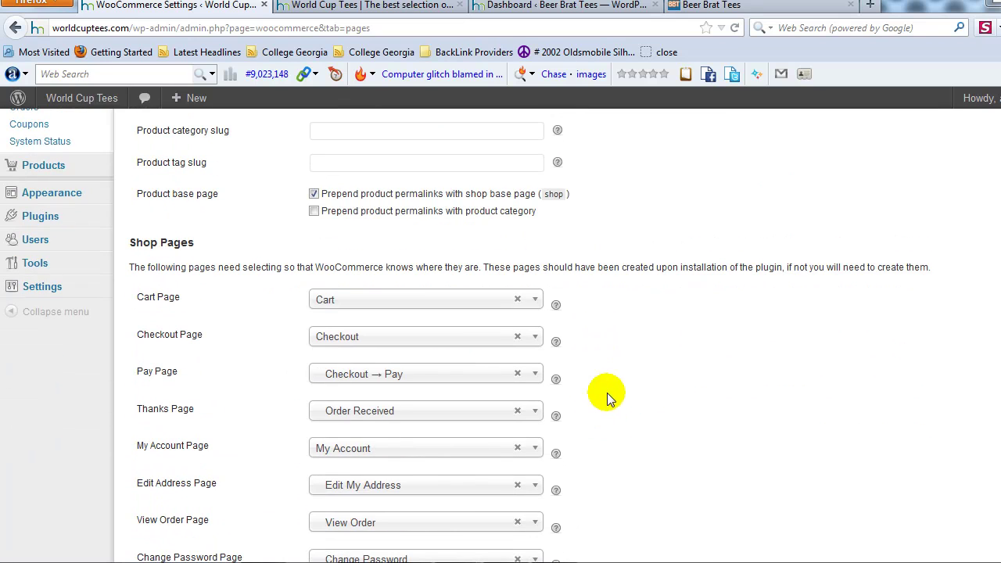
scroll(547, 344, "down", 4)
scroll(511, 294, "up", 2)
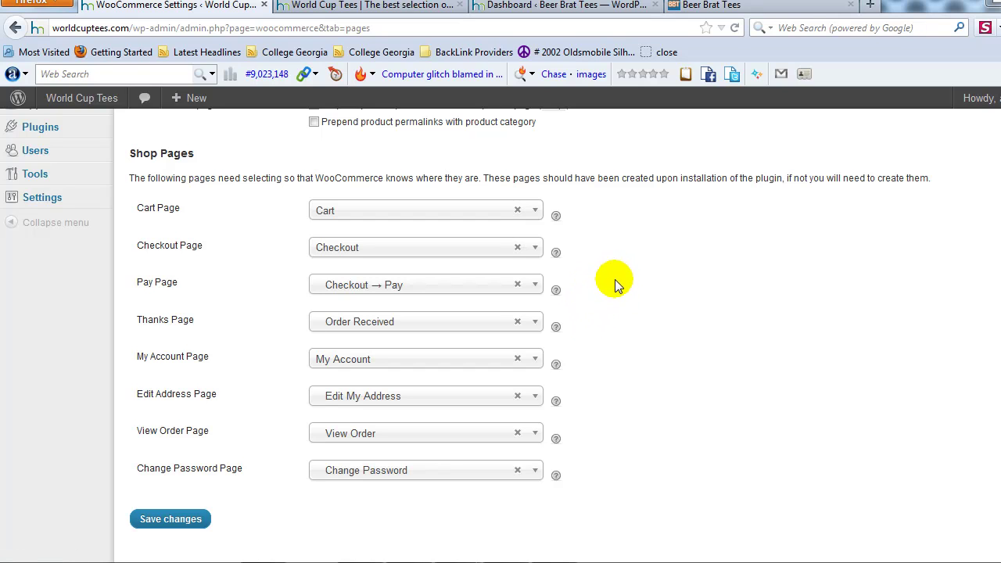
scroll(614, 283, "up", 8)
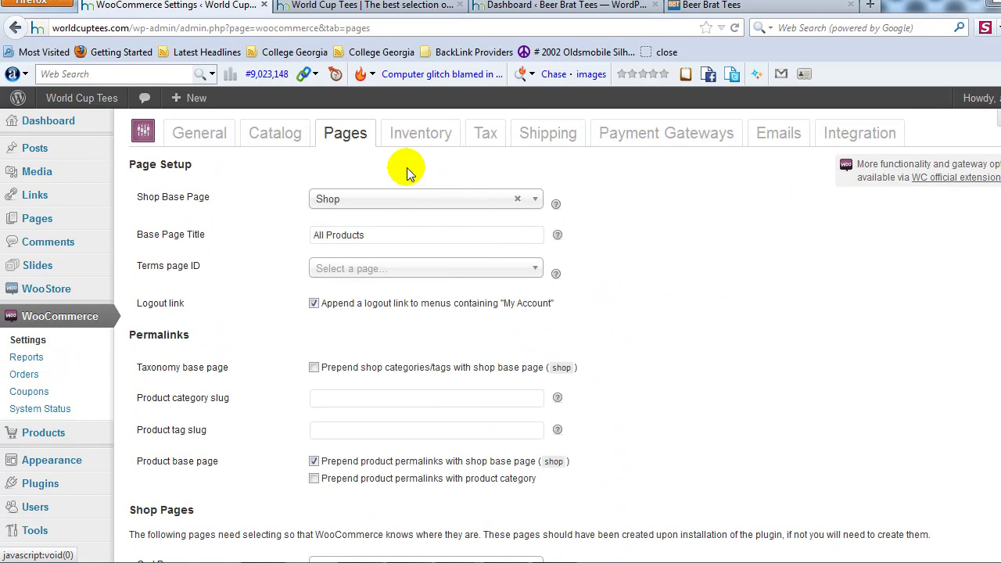
Open the Inventory settings and set the low stock threshold to 5, keeping stock management enabled
left_click(439, 146)
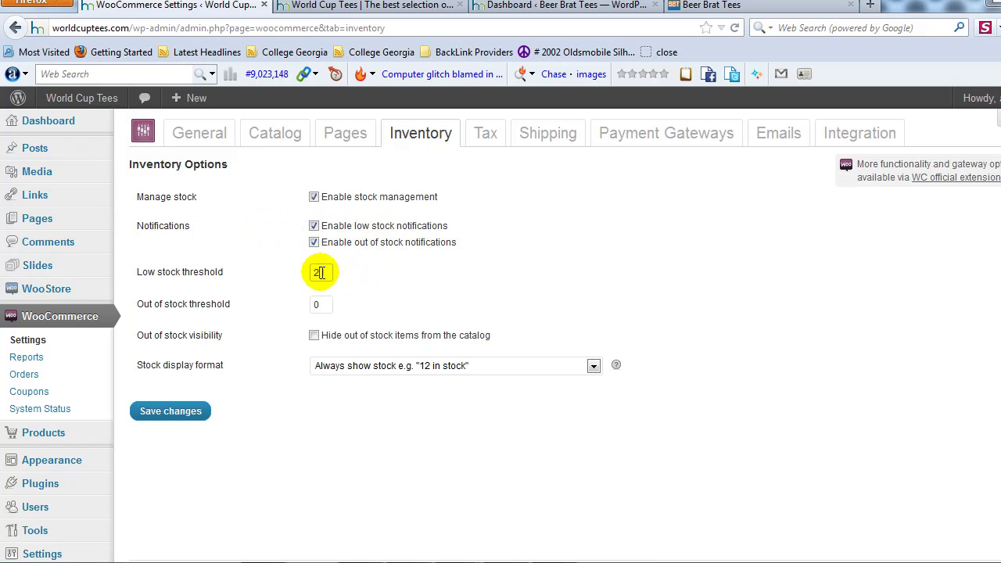
left_click_drag(142, 272, 210, 271)
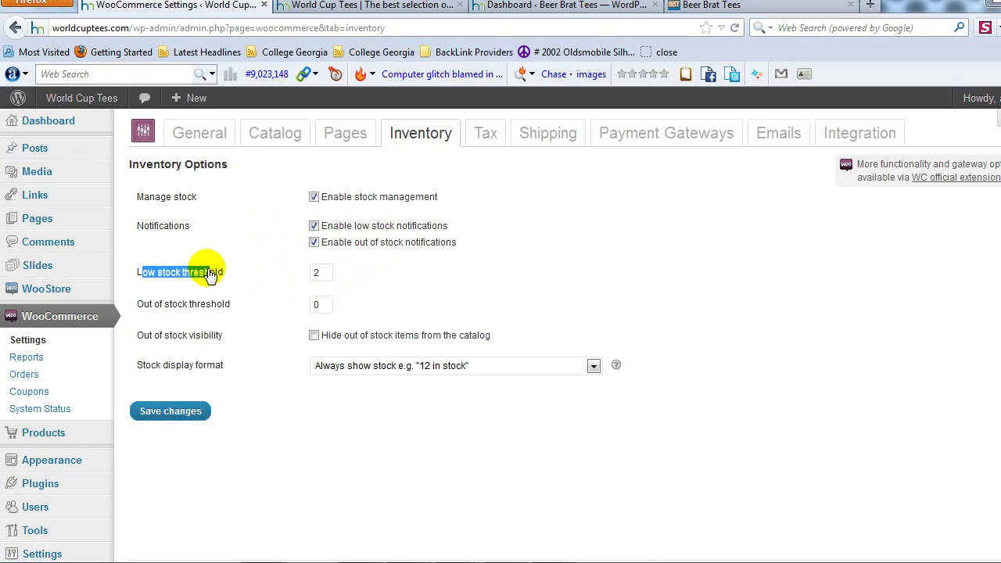
double_click(316, 272)
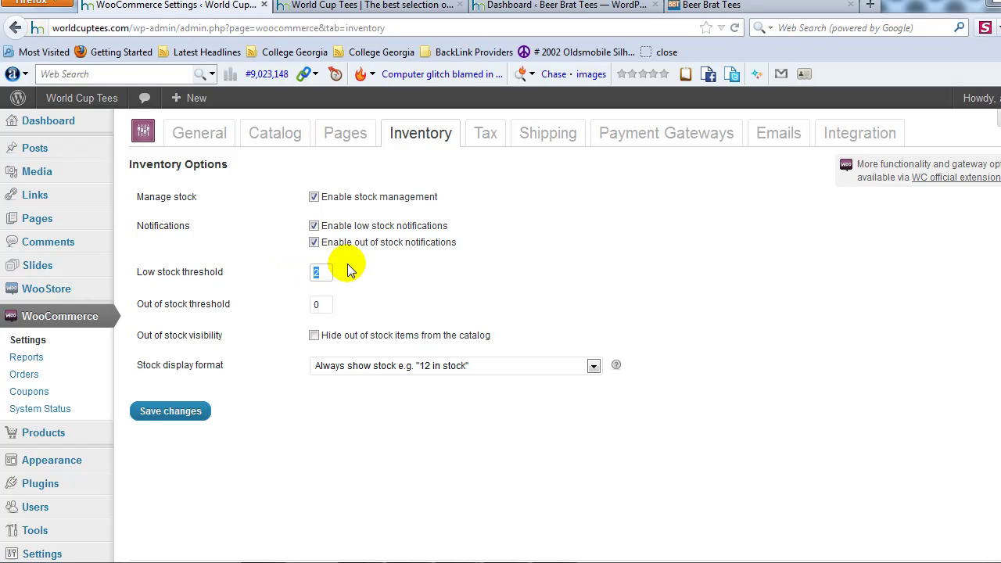
type("5")
left_click(571, 269)
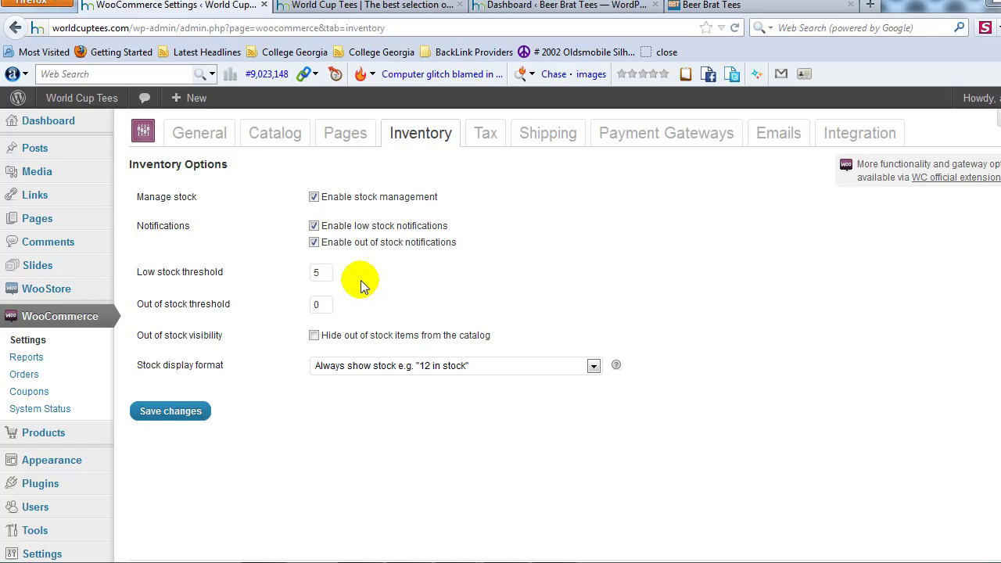
double_click(316, 305)
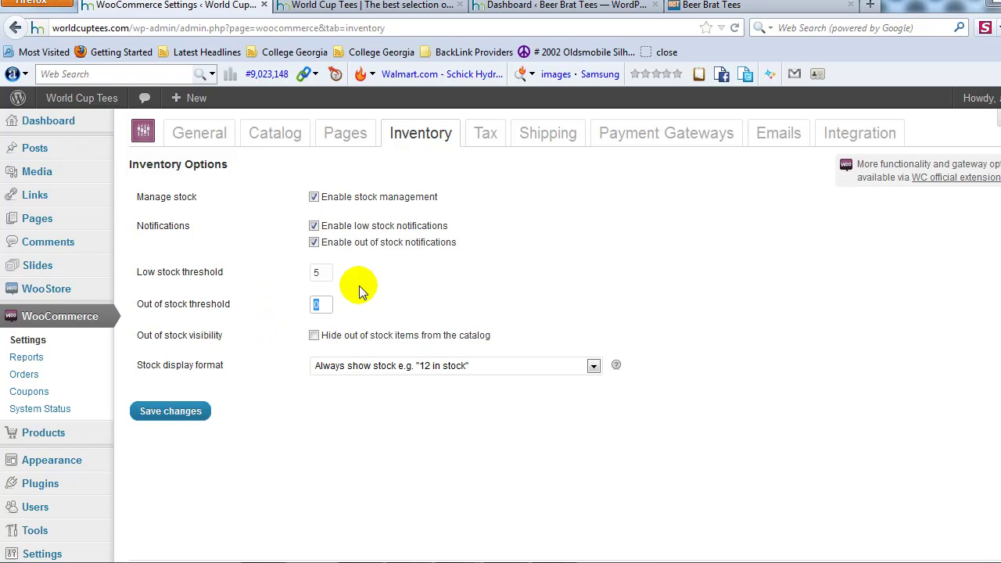
left_click(346, 197)
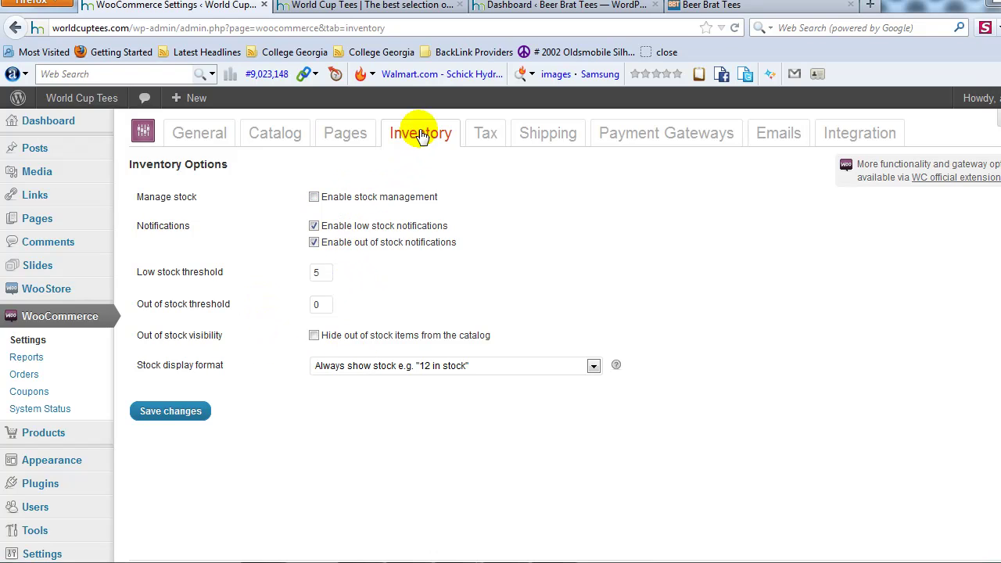
left_click(314, 196)
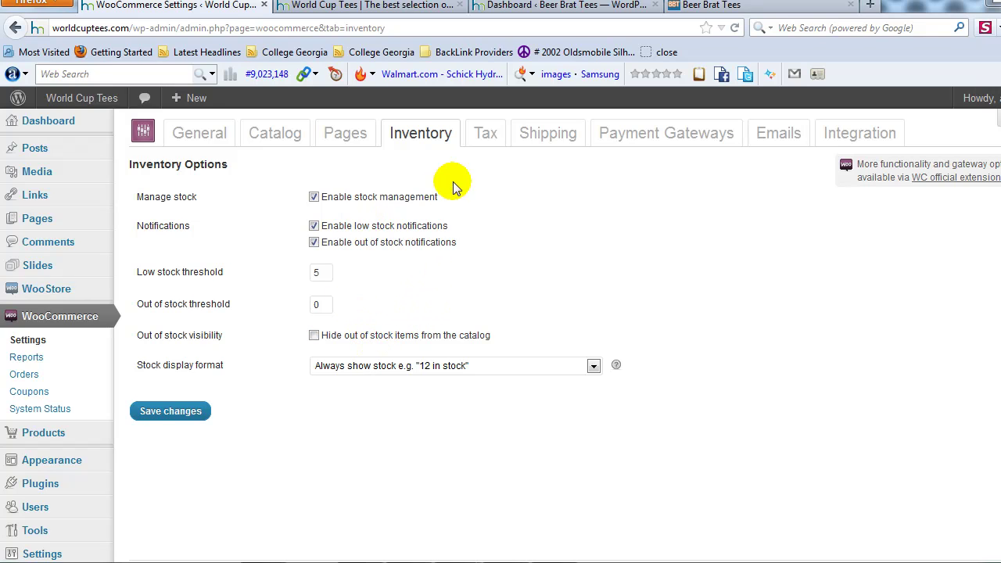
Open the Tax settings, leaving the Inventory page without saving, and examine the tax options, tax rates and local tax rates
left_click(493, 133)
left_click(488, 297)
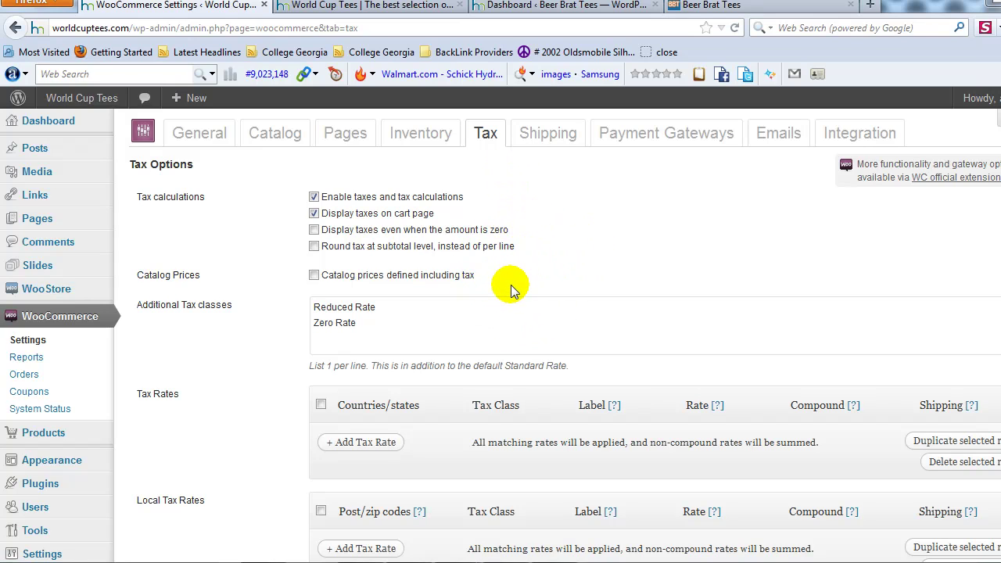
scroll(537, 280, "down", 1)
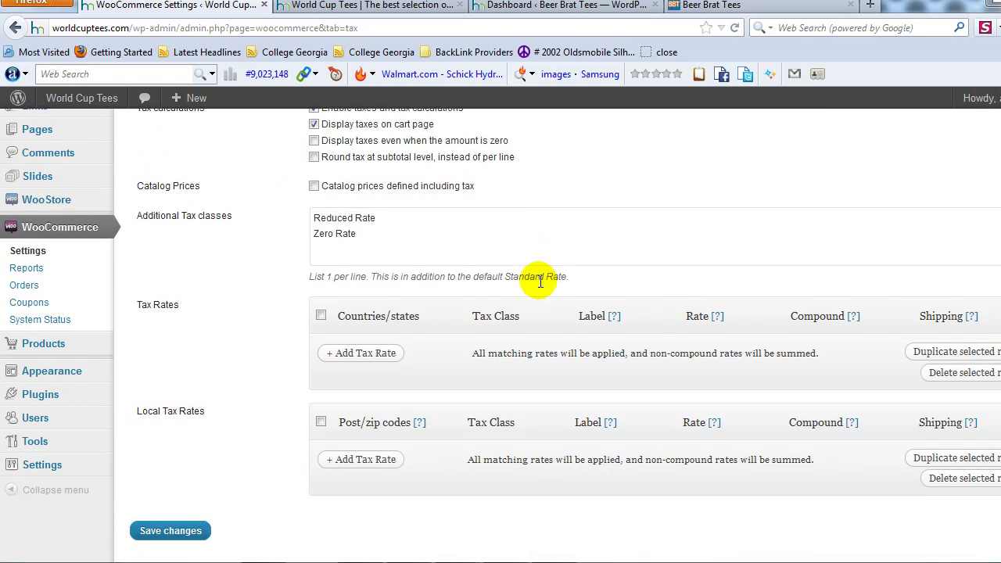
scroll(538, 313, "up", 1)
scroll(501, 391, "down", 2)
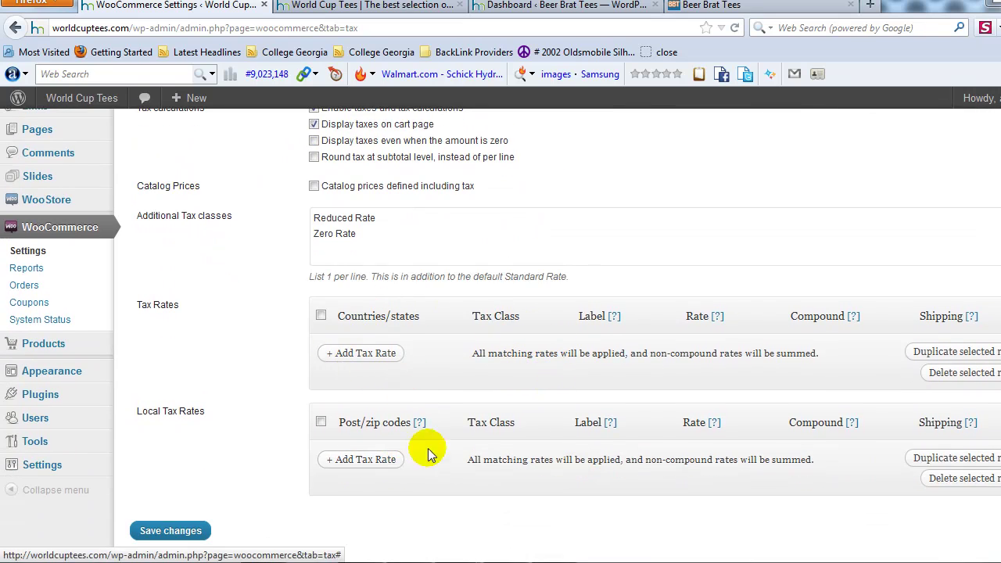
left_click_drag(149, 412, 178, 411)
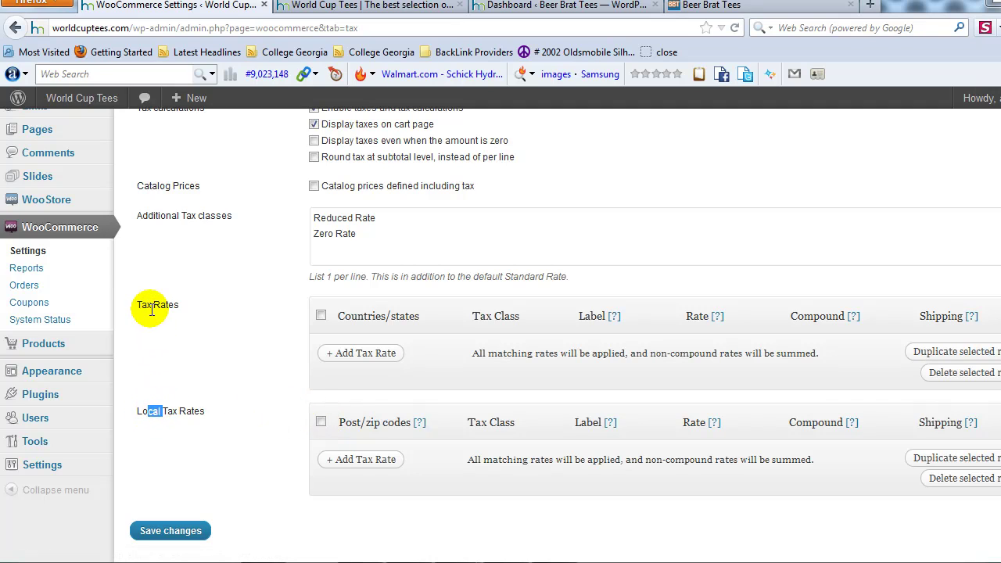
left_click_drag(154, 305, 166, 306)
scroll(234, 328, "up", 2)
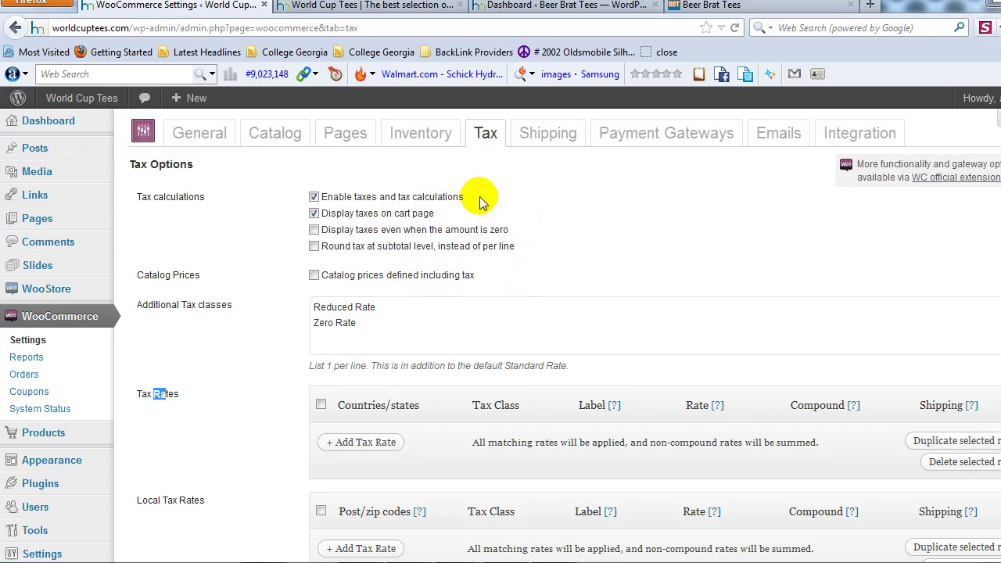
Open the Shipping settings and review the shipping calculations, destination options and available shipping methods
left_click(550, 143)
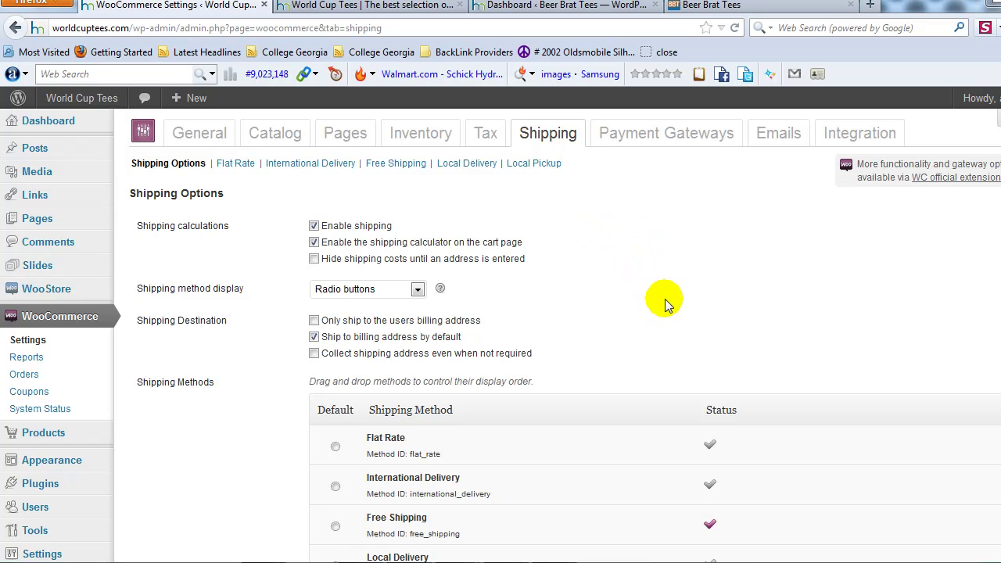
scroll(660, 314, "down", 2)
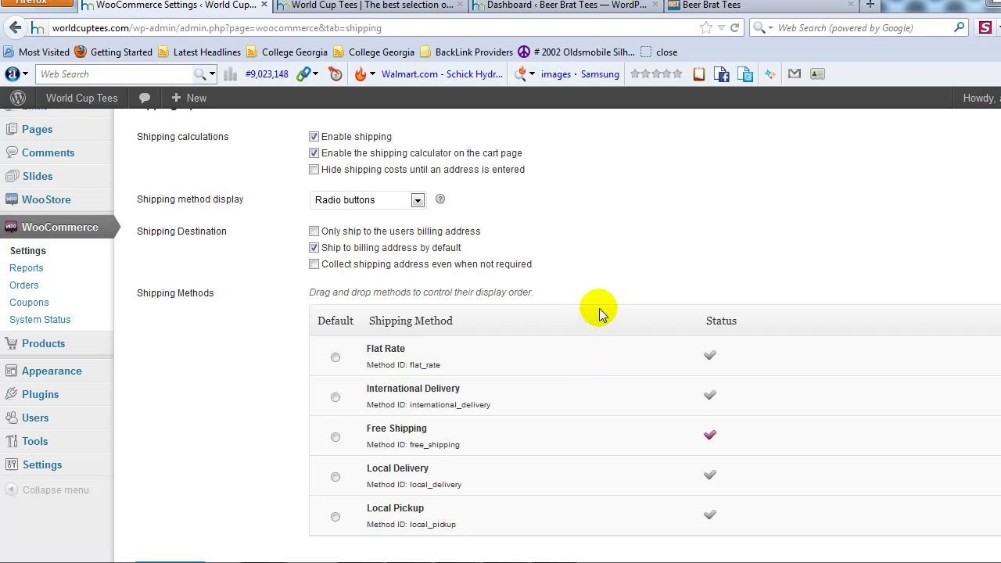
scroll(599, 309, "up", 2)
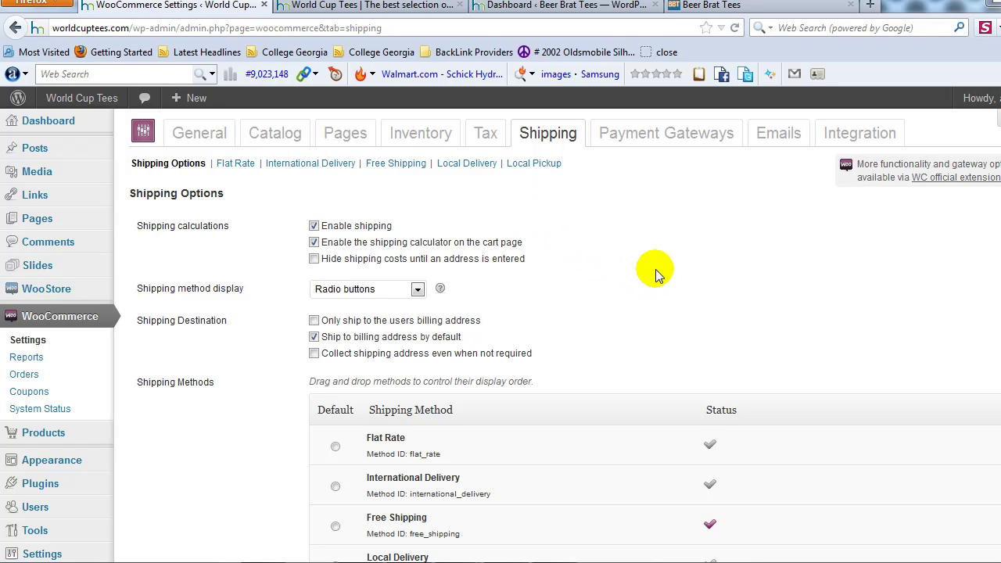
scroll(654, 270, "down", 2)
scroll(653, 285, "up", 2)
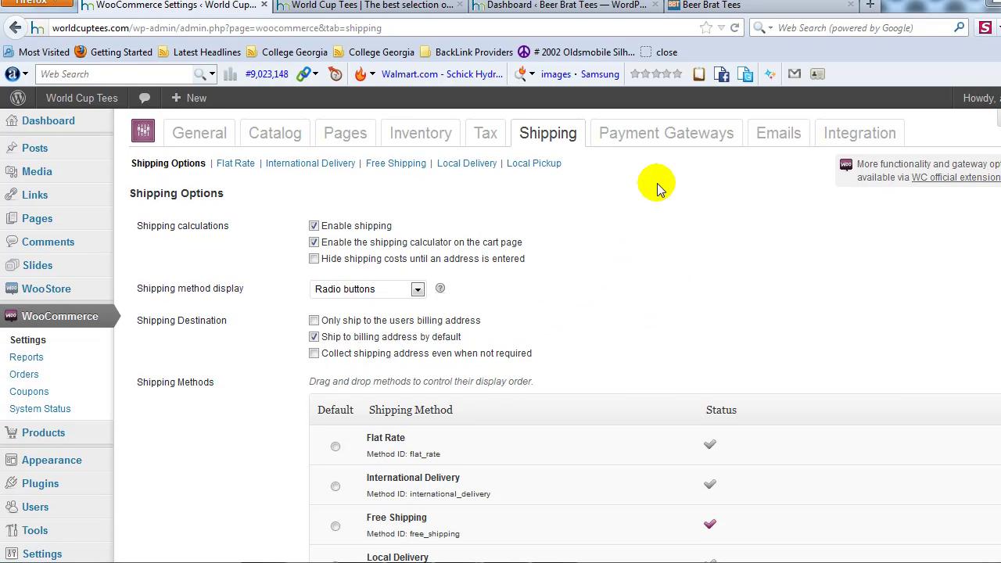
Make PayPal the default gateway in the Payment Gateways settings and open the PayPal gateway's own settings
left_click(678, 134)
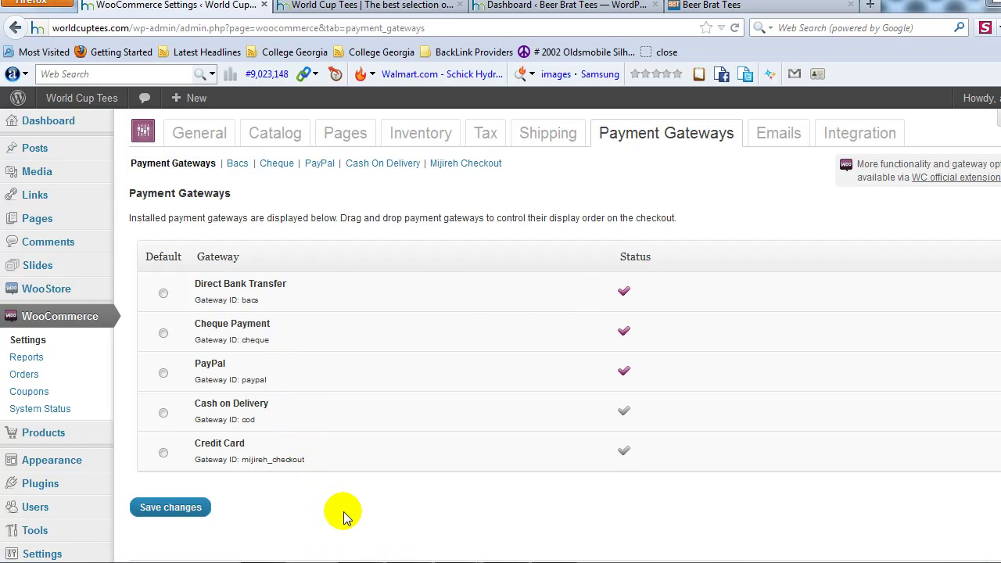
left_click(164, 374)
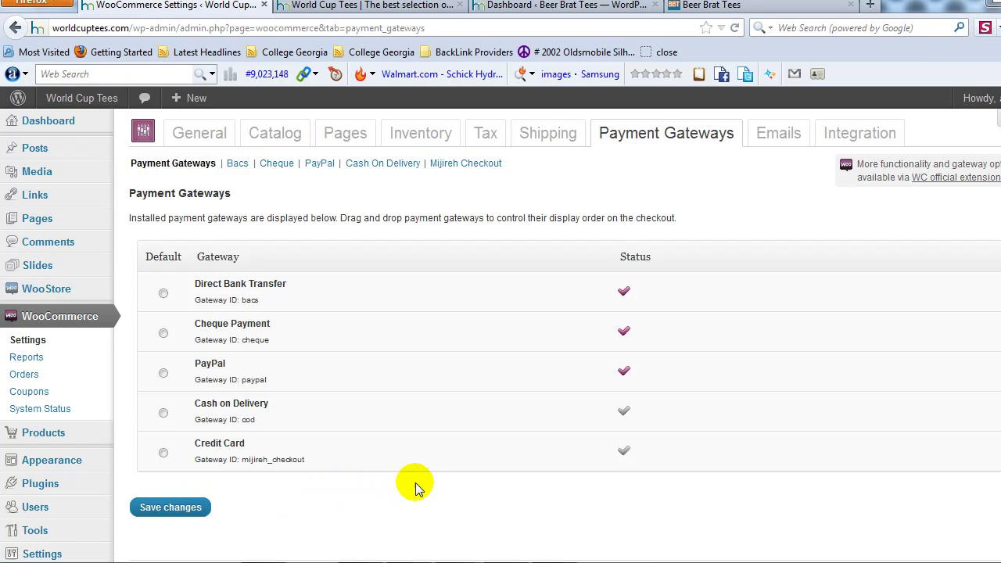
left_click(164, 373)
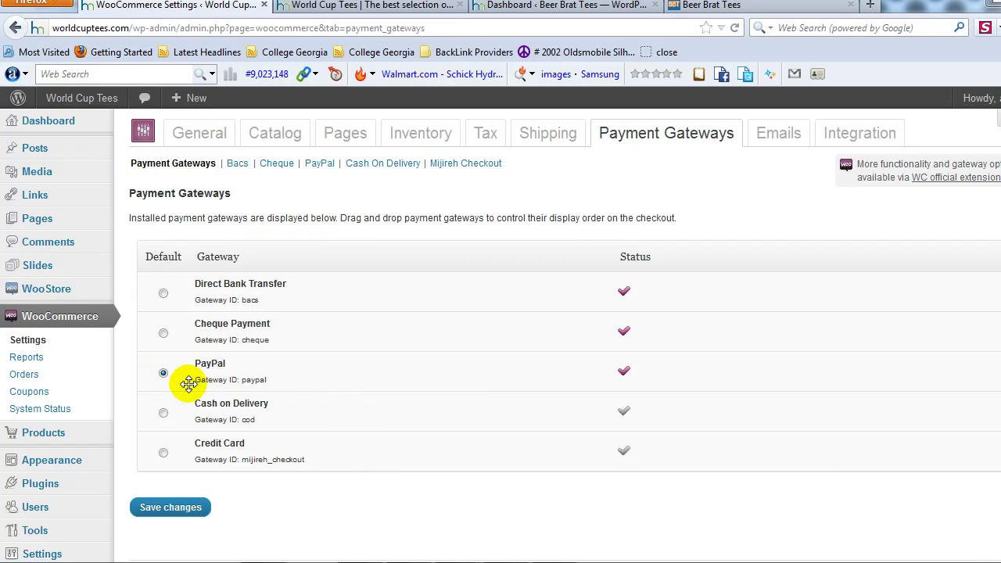
left_click(333, 165)
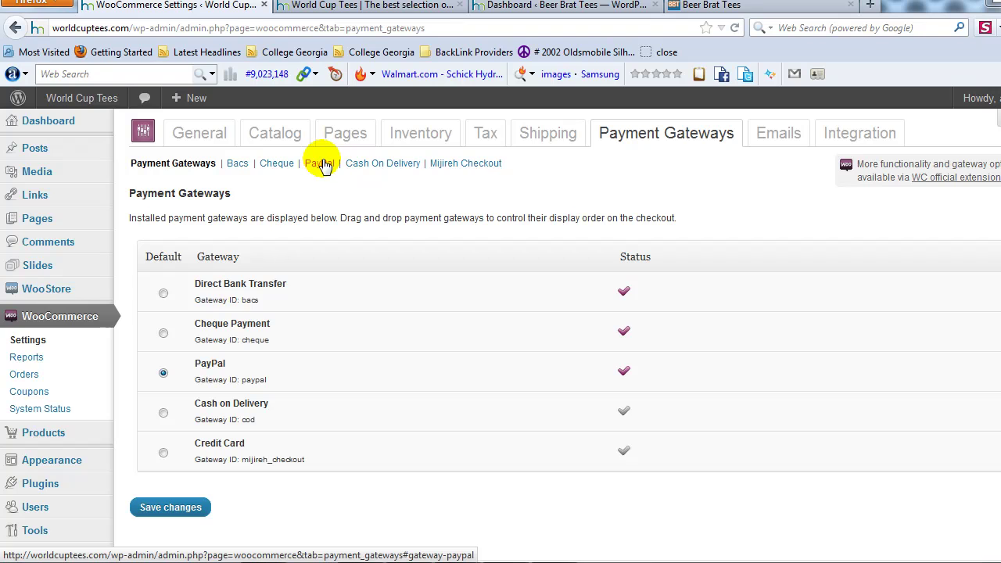
Examine the PayPal standard options, including the checkout title, description, PayPal email and shipping details
left_click(366, 412)
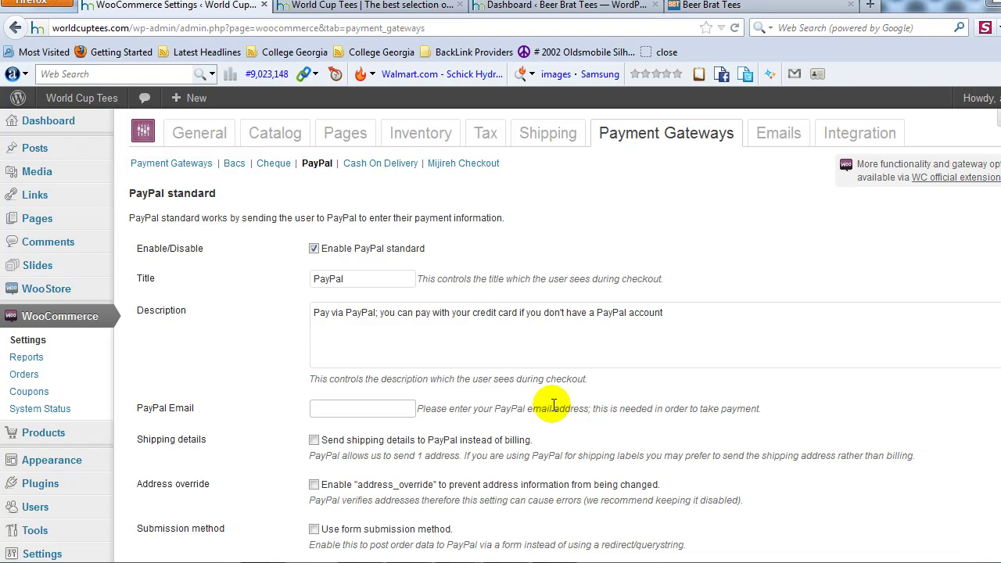
scroll(555, 393, "down", 4)
scroll(563, 391, "up", 4)
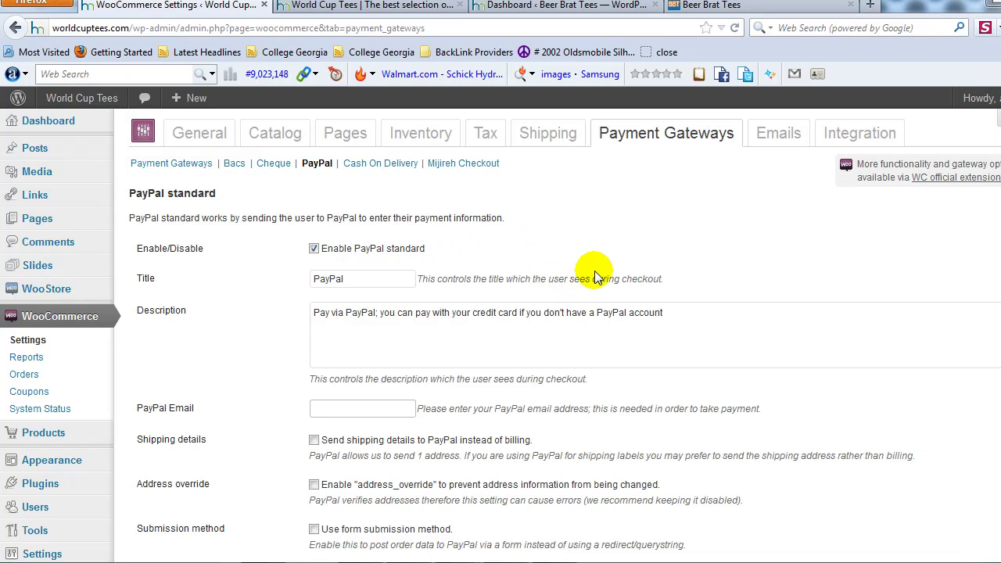
double_click(640, 279)
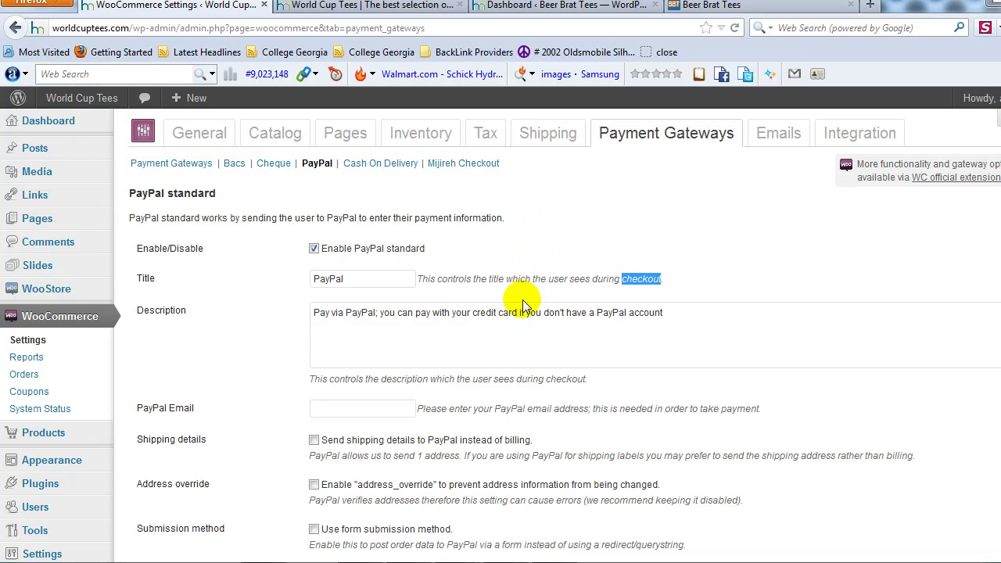
Open the Emails settings, leaving the PayPal page without saving, and review the recipient, sender and email template options
left_click(778, 136)
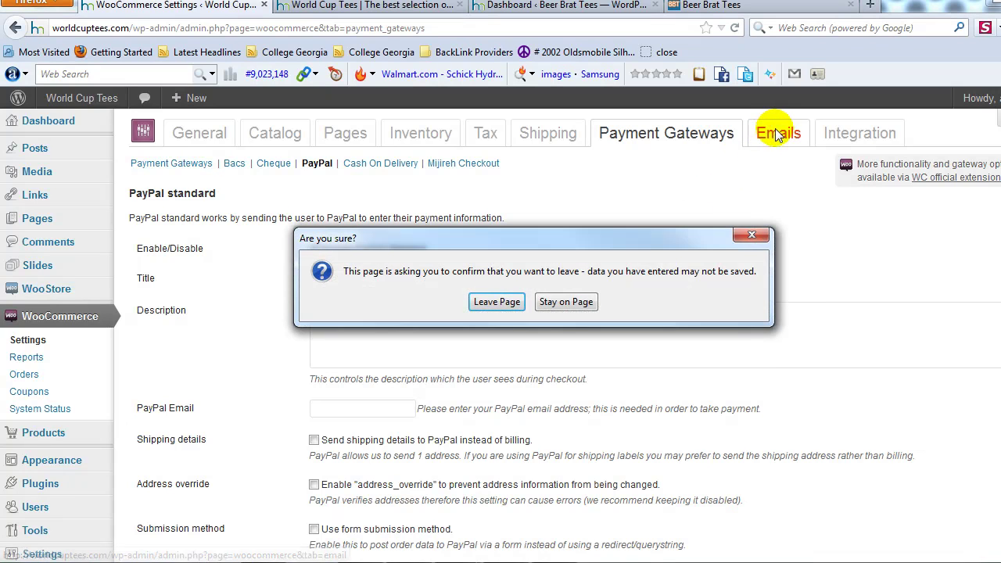
left_click(475, 298)
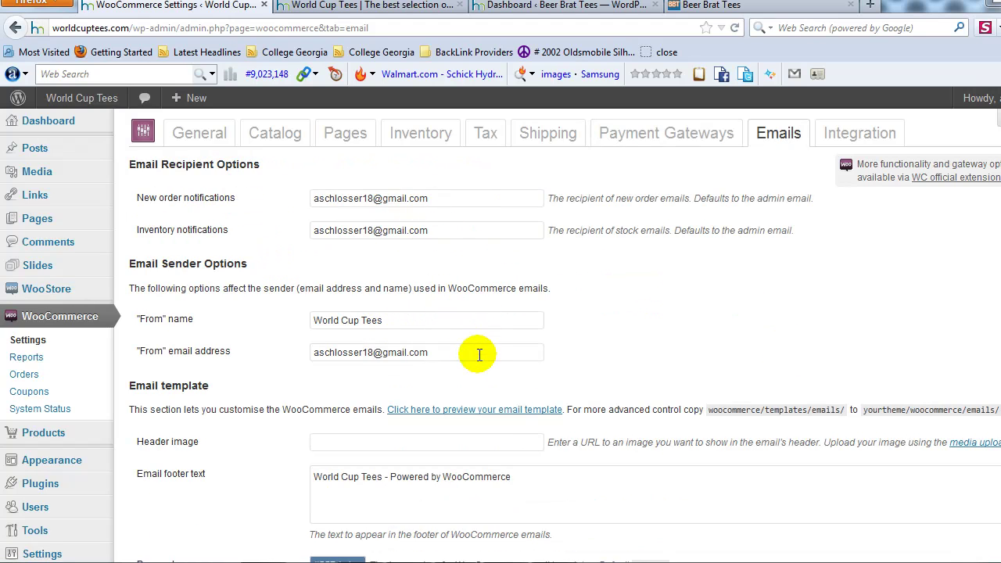
scroll(477, 353, "down", 2)
scroll(479, 354, "up", 2)
scroll(505, 351, "down", 2)
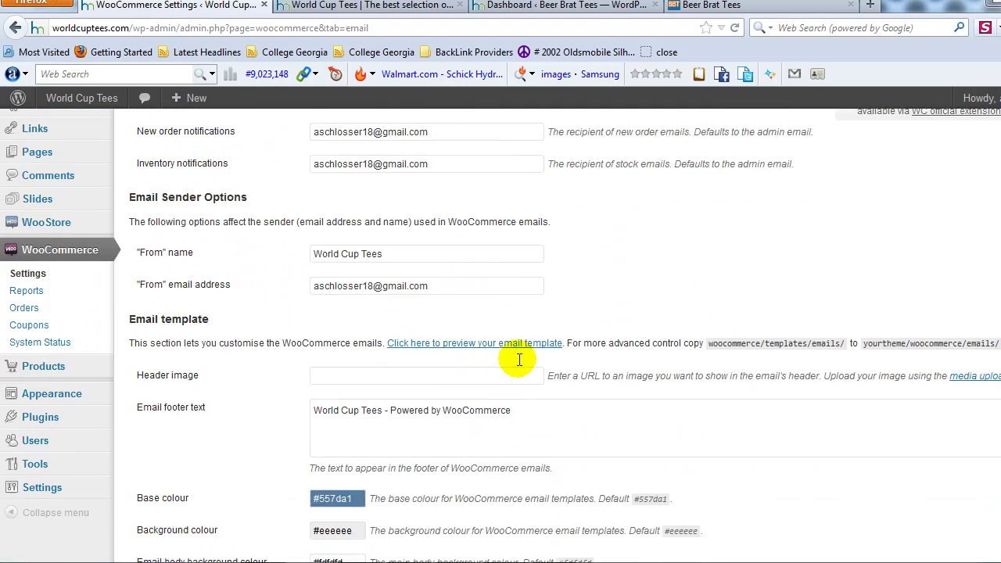
left_click(458, 359)
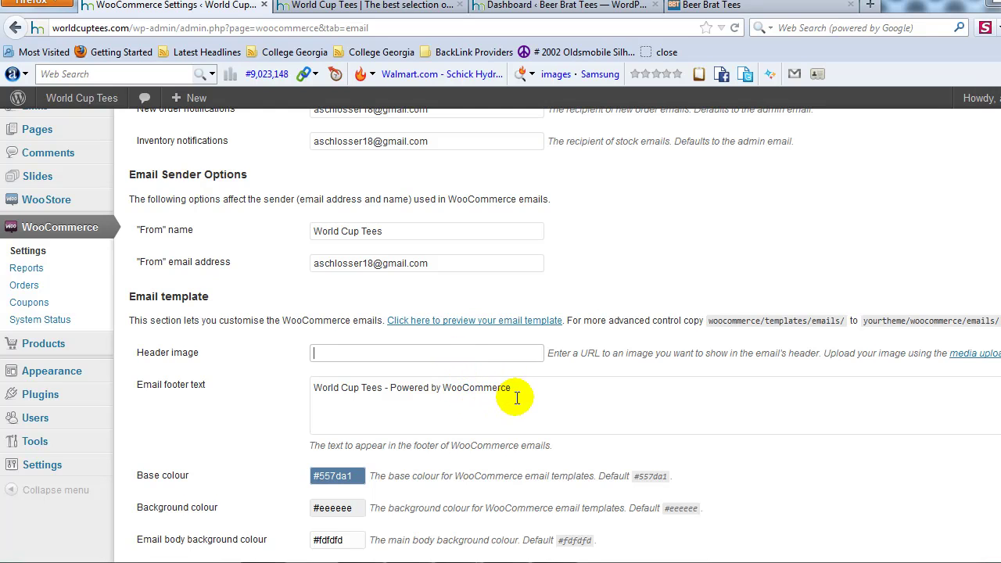
scroll(509, 395, "down", 2)
scroll(469, 384, "up", 4)
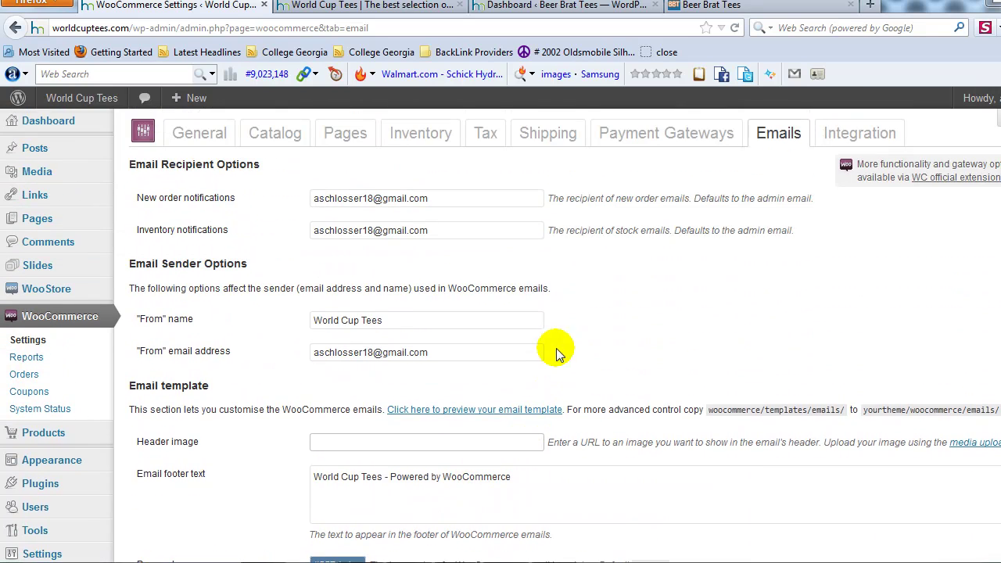
Open the Integration settings and review the Google Analytics fields and the ShareYourCart account and button options
left_click(870, 139)
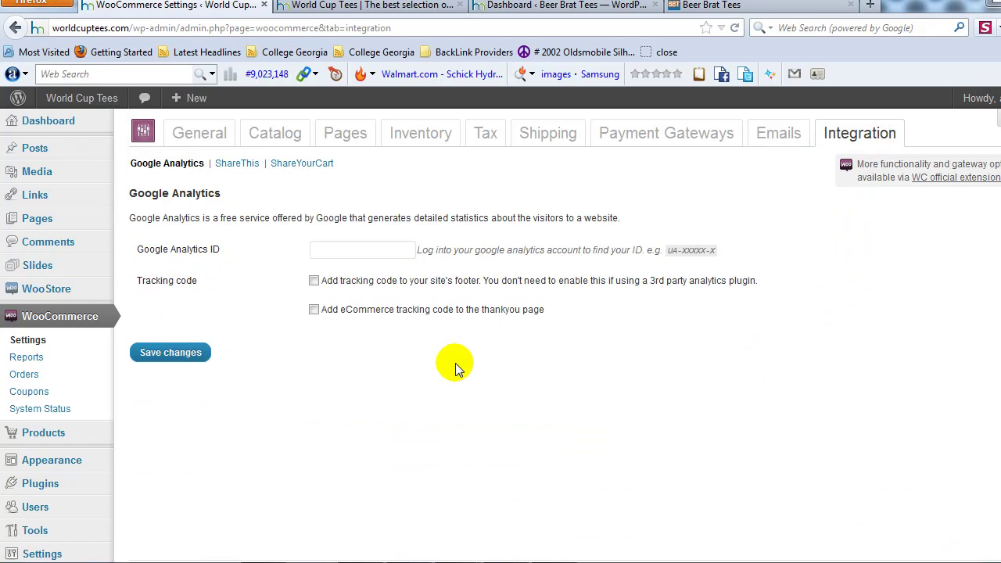
left_click(332, 248)
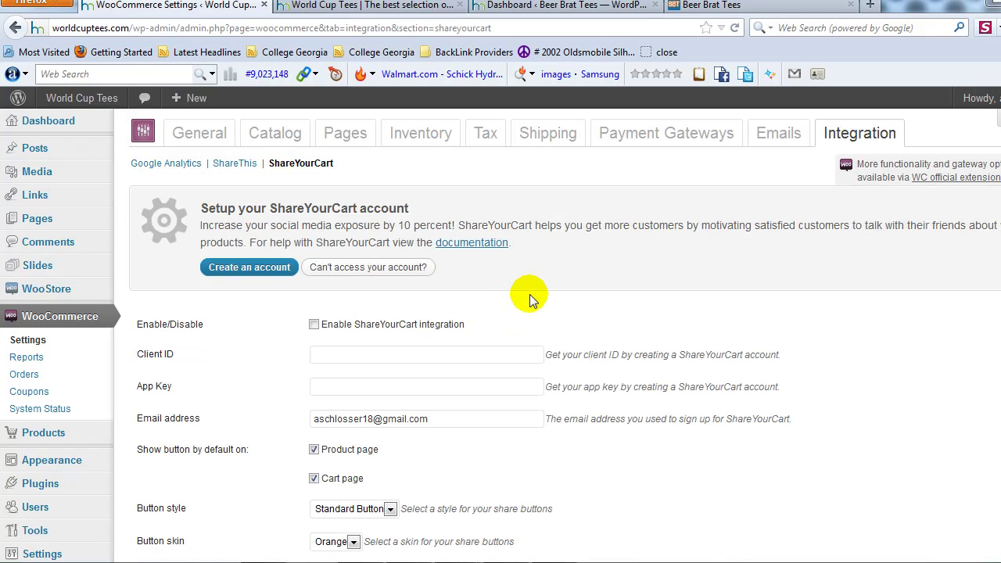
scroll(544, 306, "down", 3)
scroll(563, 307, "up", 3)
scroll(546, 305, "down", 3)
scroll(559, 234, "up", 2)
scroll(564, 250, "up", 1)
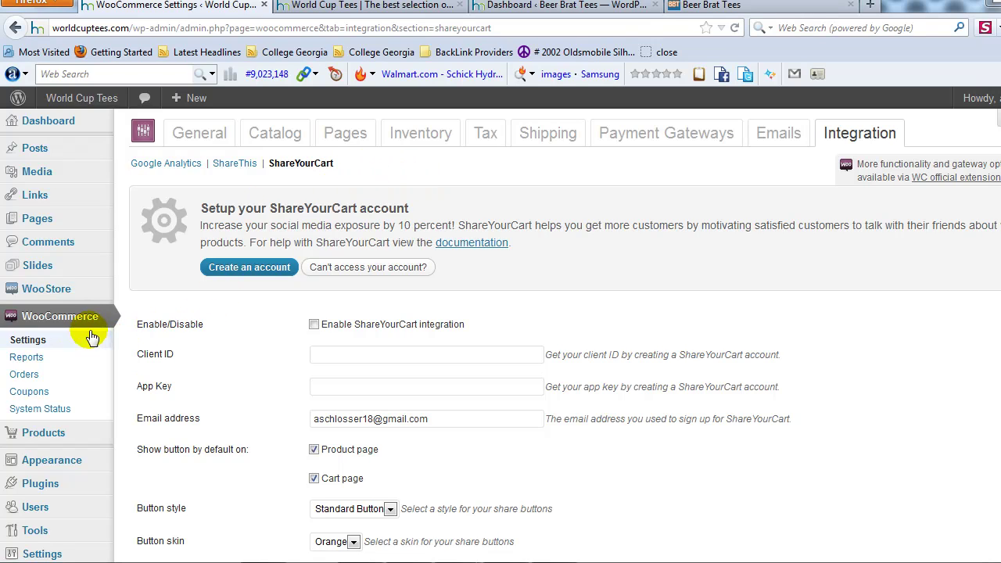
Open the WooCommerce Reports for World Cup Tees and look over the sales overview
left_click(28, 357)
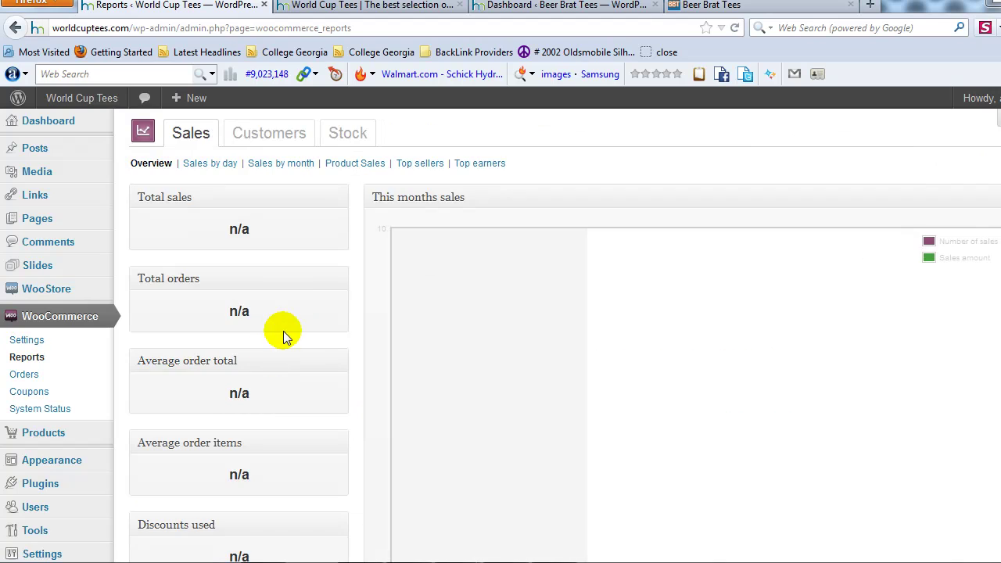
scroll(350, 310, "down", 3)
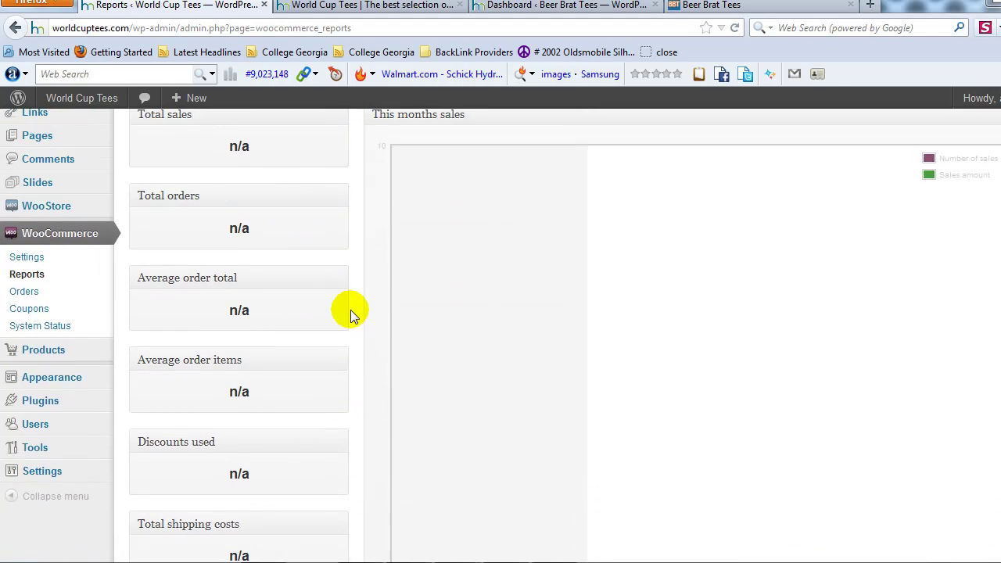
scroll(351, 310, "up", 3)
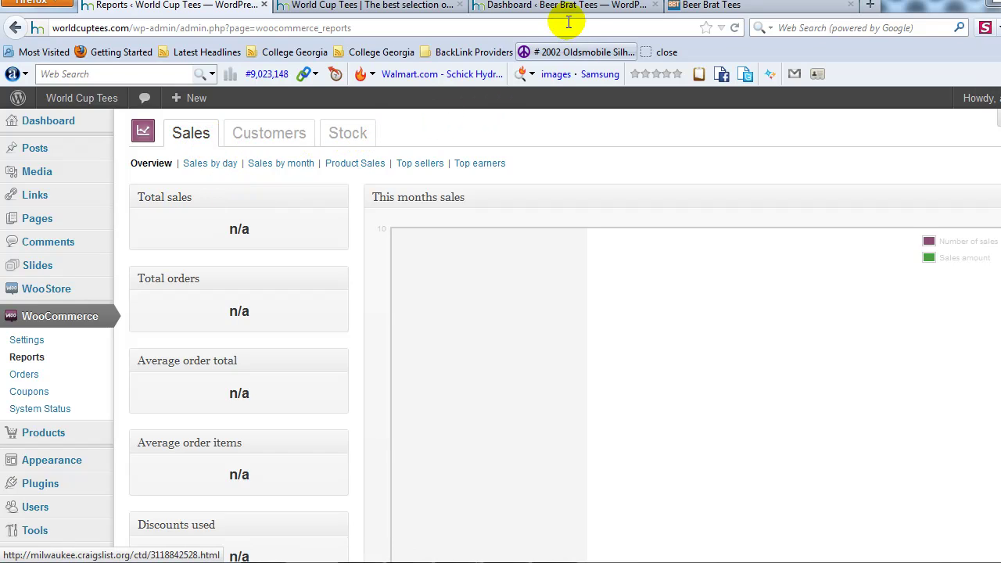
Switch to the Beer Brat Tees admin, open its WooCommerce Reports and examine the sales overview figures and this month's chart
left_click(646, 6)
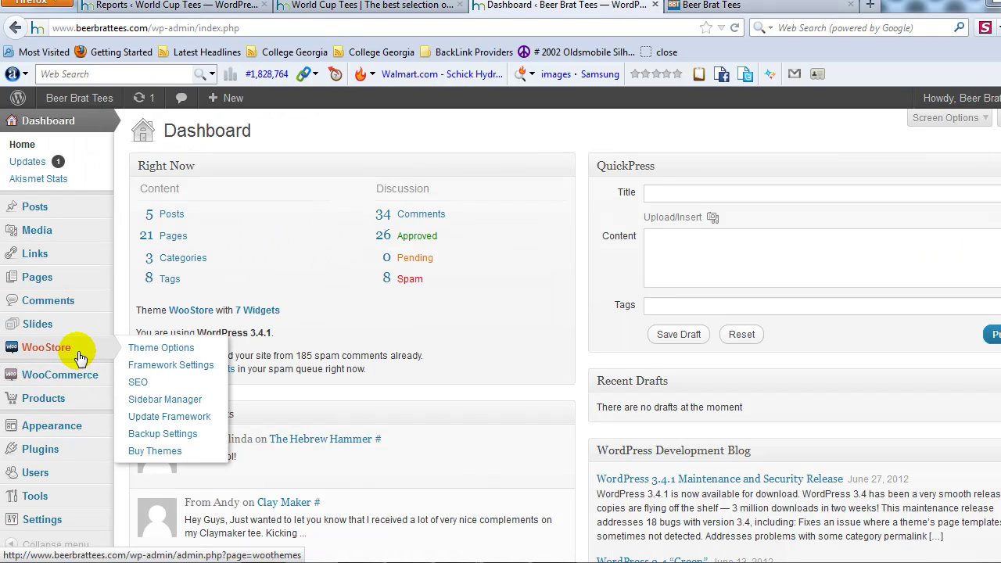
mouse_move(78, 379)
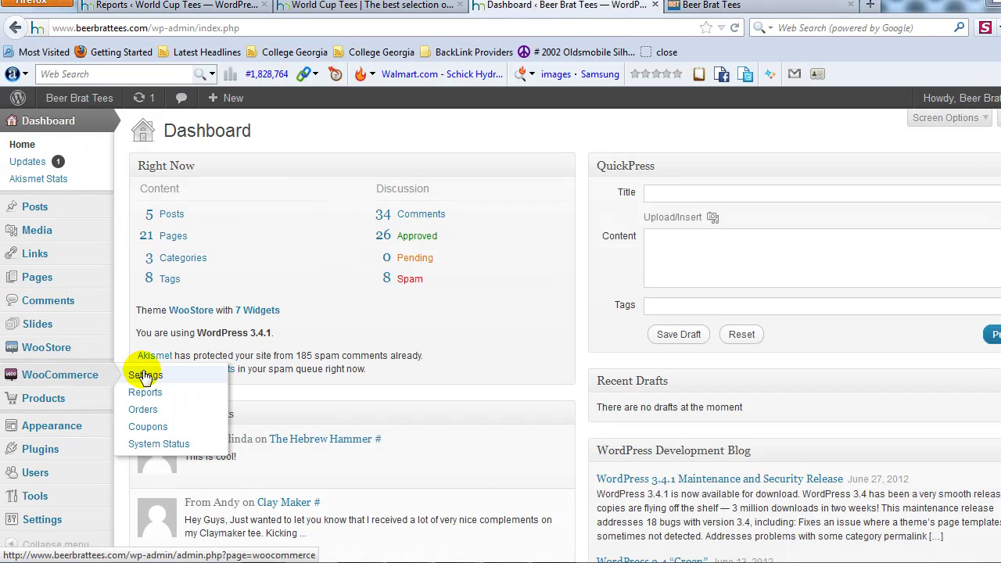
left_click(145, 392)
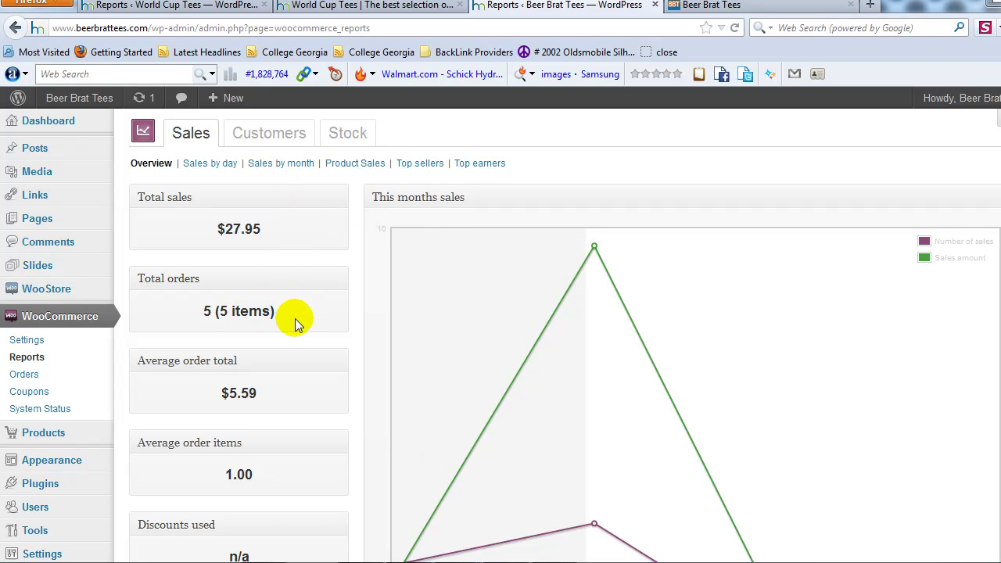
scroll(294, 320, "down", 3)
scroll(294, 320, "down", 2)
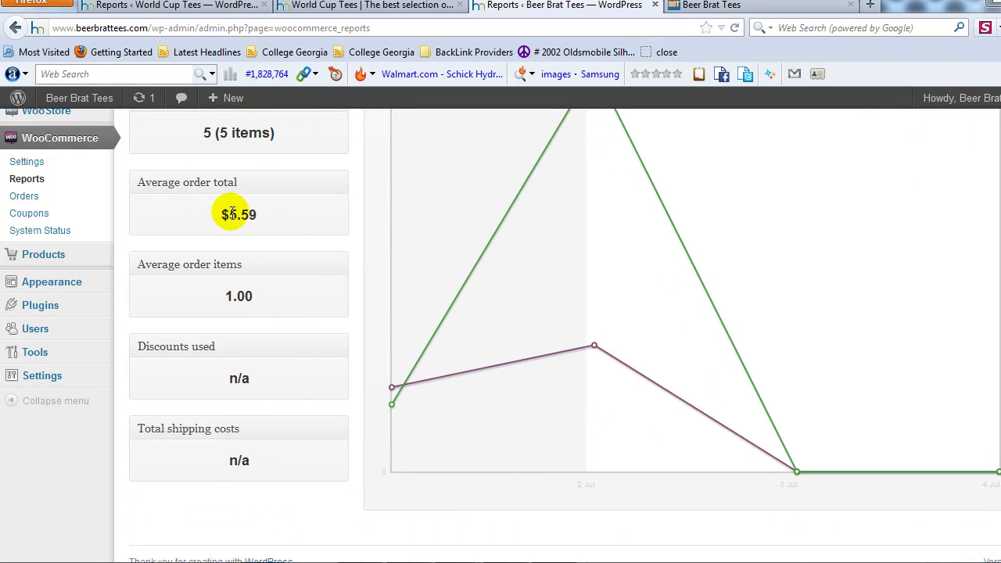
scroll(352, 302, "up", 5)
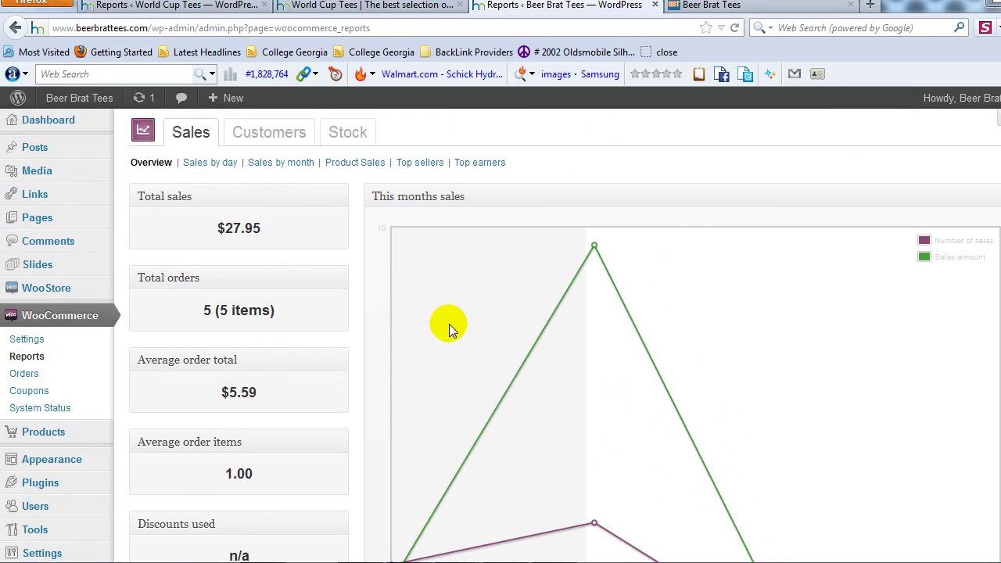
scroll(627, 355, "down", 2)
scroll(678, 294, "up", 2)
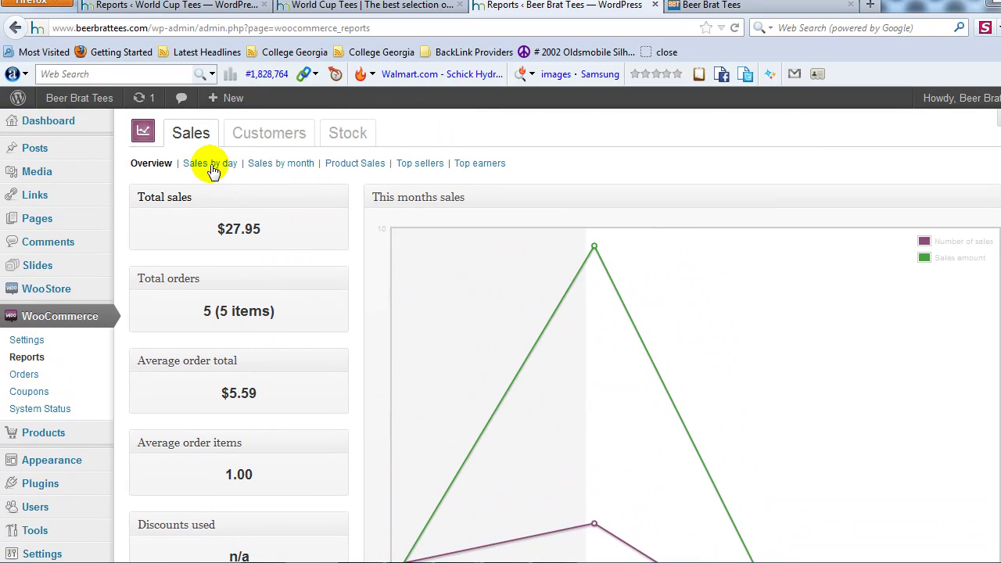
Examine the Customers report for Beer Brat Tees and return to the Sales report
left_click(265, 133)
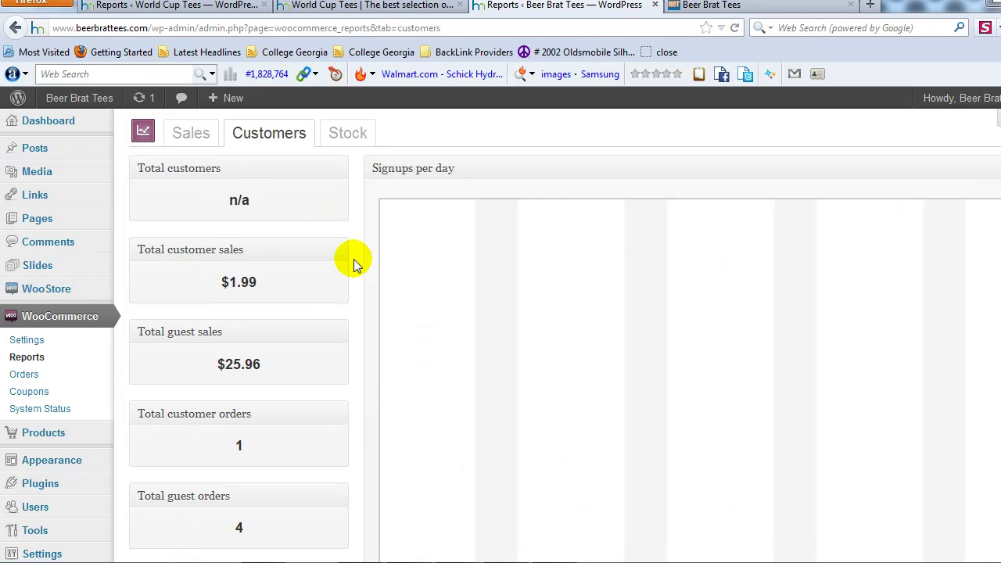
scroll(351, 263, "down", 5)
scroll(287, 231, "up", 5)
scroll(285, 231, "up", 1)
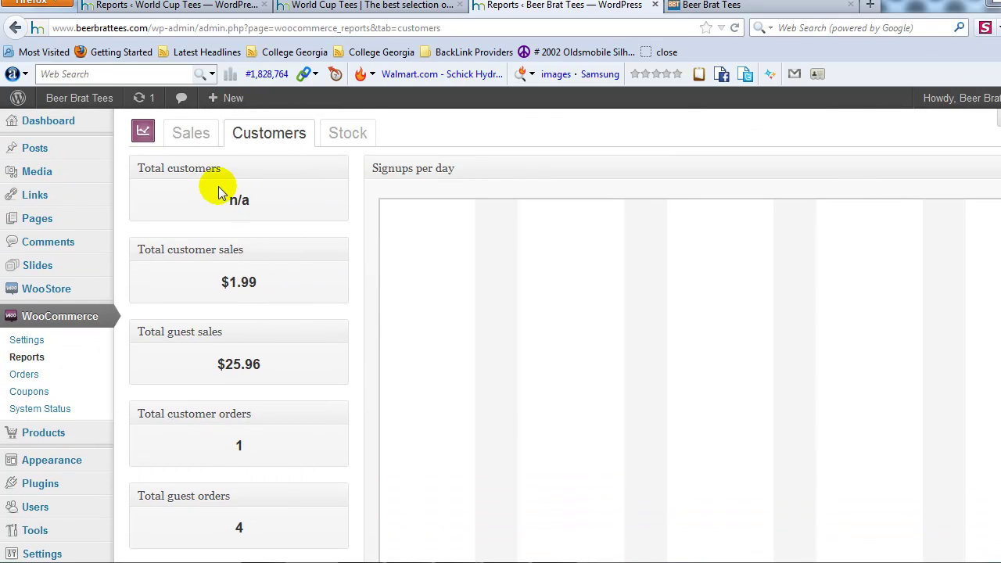
left_click(190, 135)
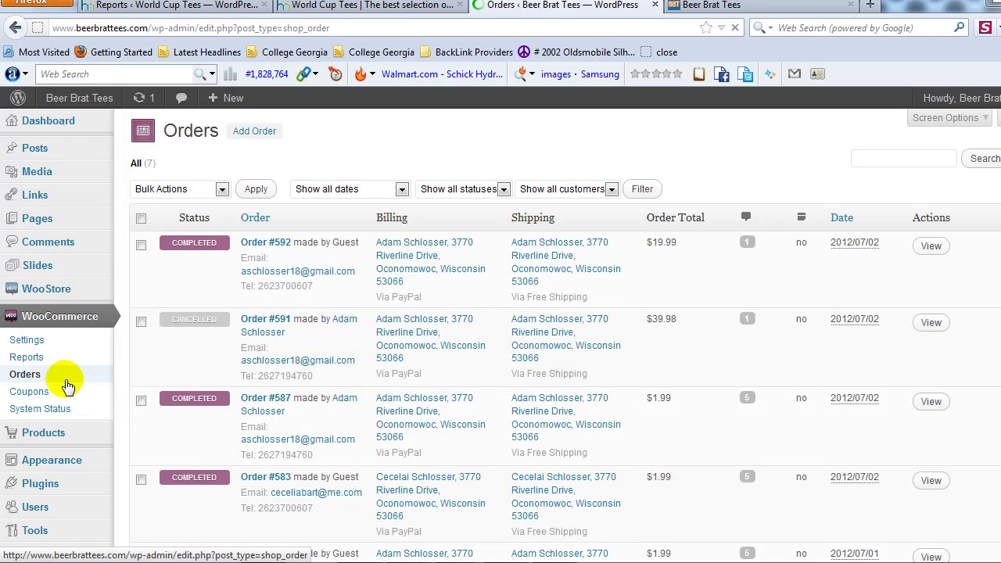
Review the Beer Brat Tees Orders list, checking order statuses, billing and shipping details, totals and dates
scroll(386, 363, "down", 4)
scroll(386, 370, "up", 4)
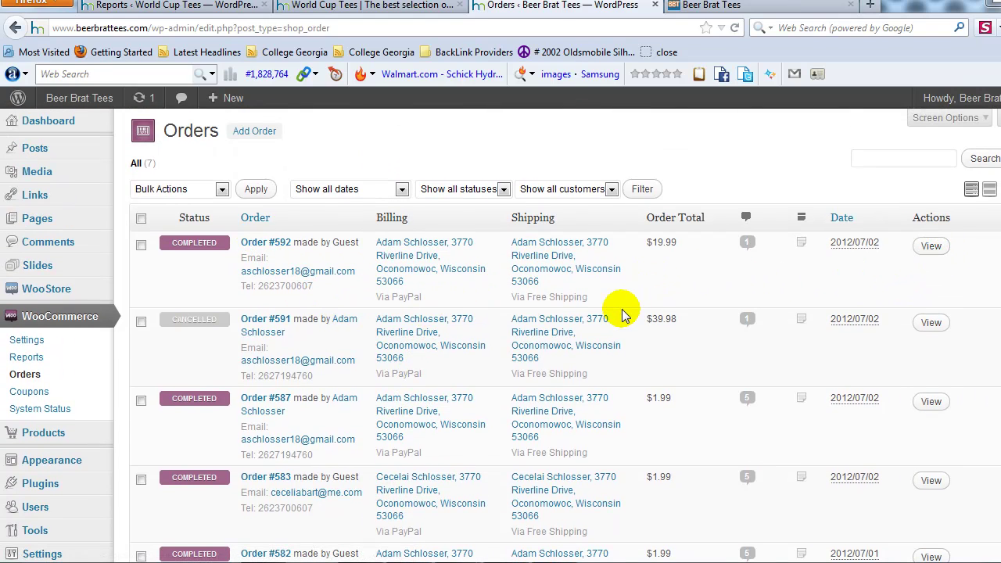
scroll(619, 310, "down", 4)
scroll(618, 311, "down", 5)
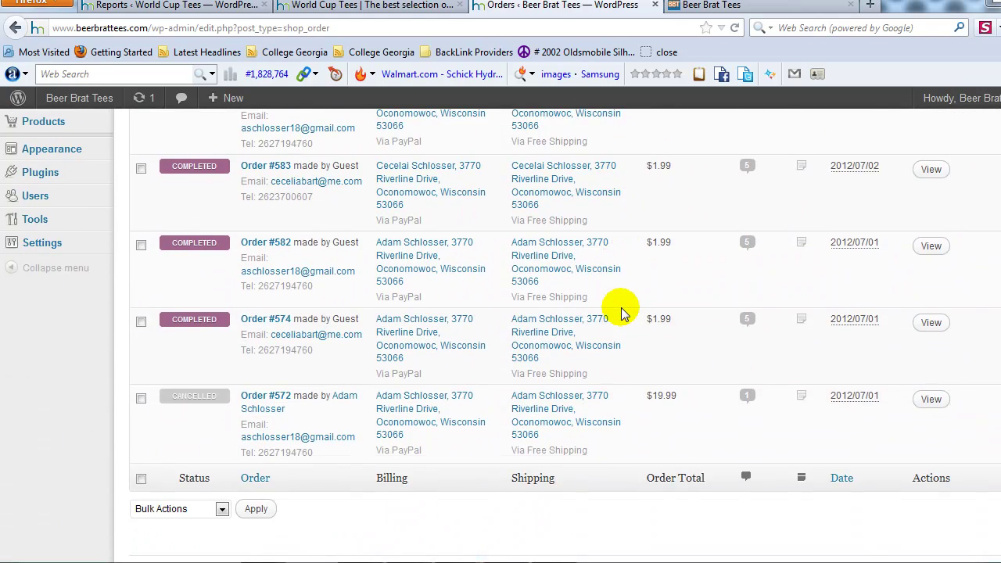
scroll(619, 308, "up", 10)
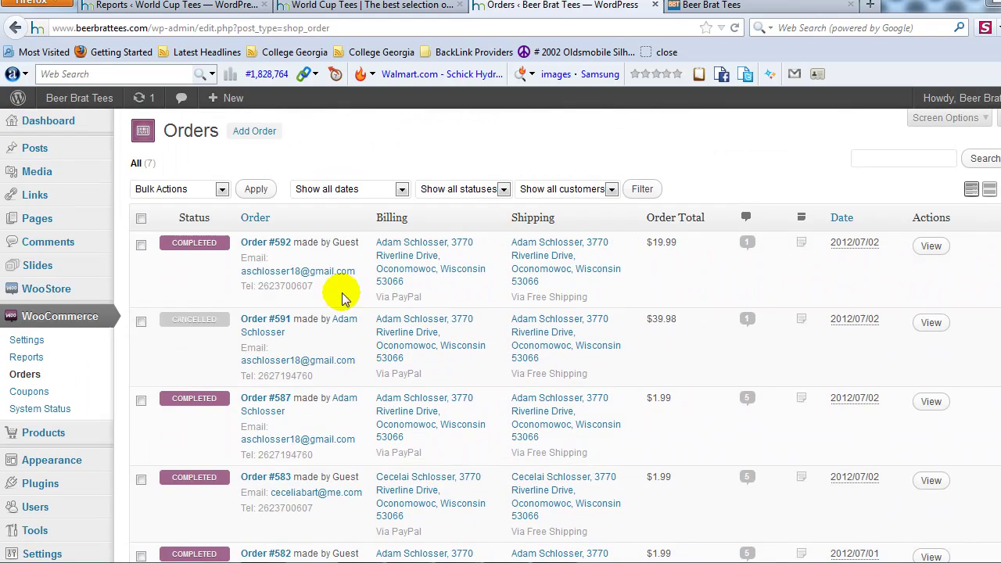
Open the WooCommerce Coupons list for Beer Brat Tees and look it over
left_click(37, 392)
scroll(446, 303, "down", 5)
scroll(446, 304, "down", 2)
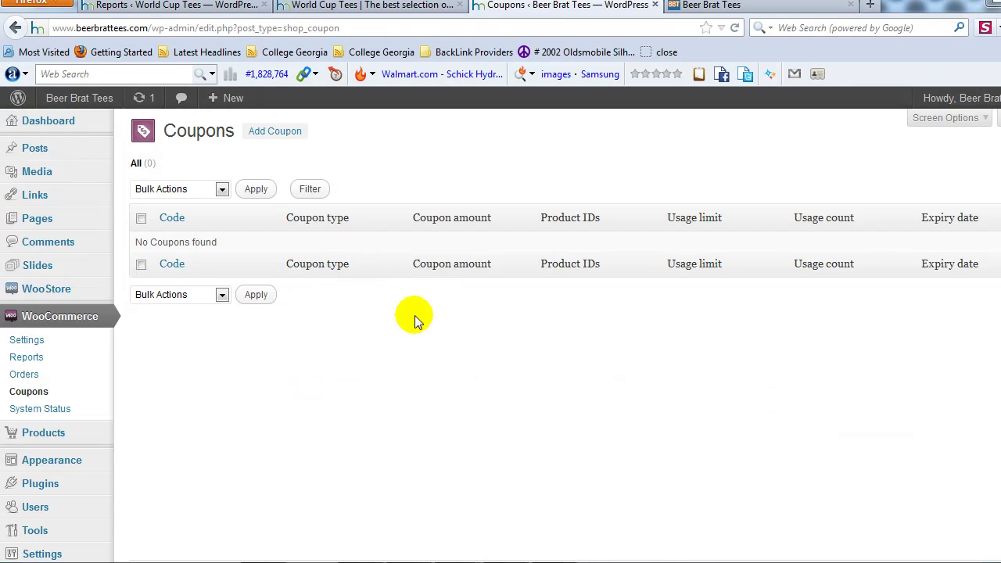
Open a new coupon form and review its discount type, amount, product and category restrictions, usage limit and expiry date options
left_click(294, 131)
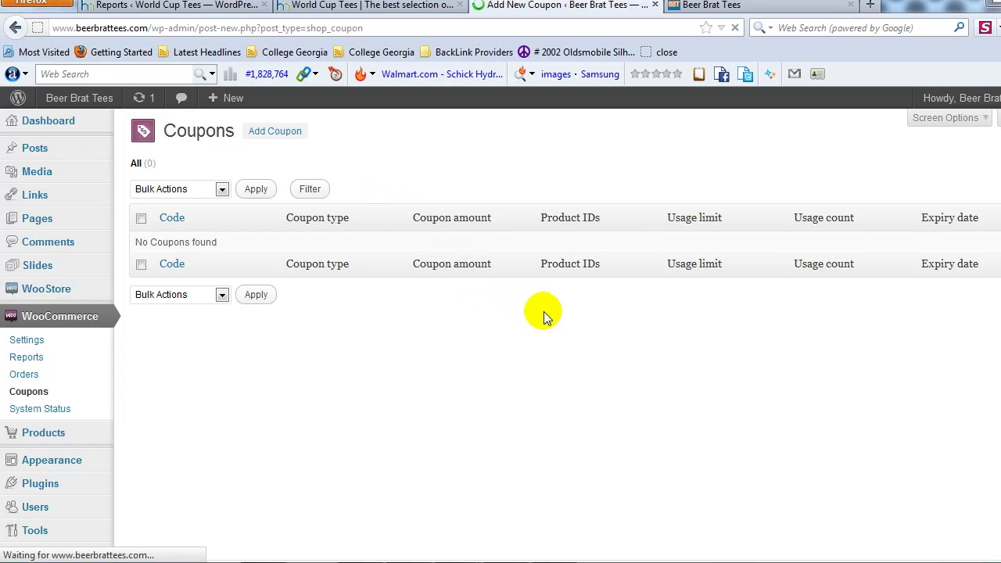
scroll(528, 333, "down", 3)
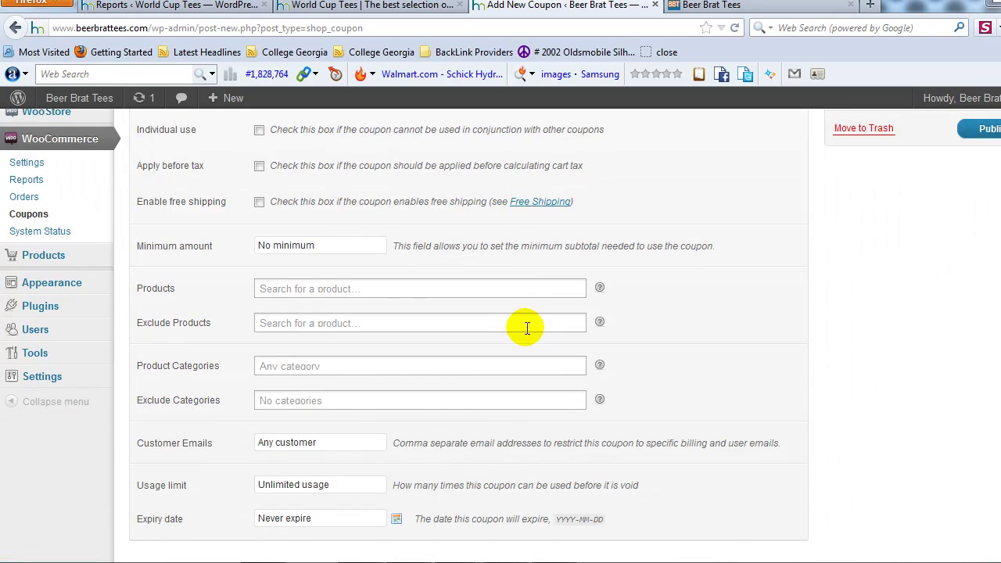
scroll(540, 336, "up", 3)
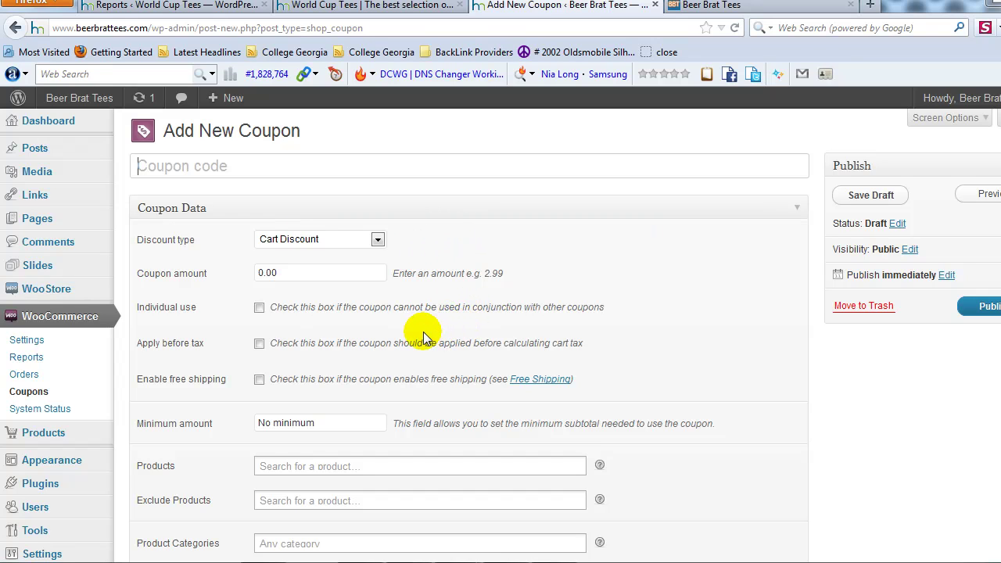
scroll(423, 356, "down", 1)
scroll(423, 362, "down", 5)
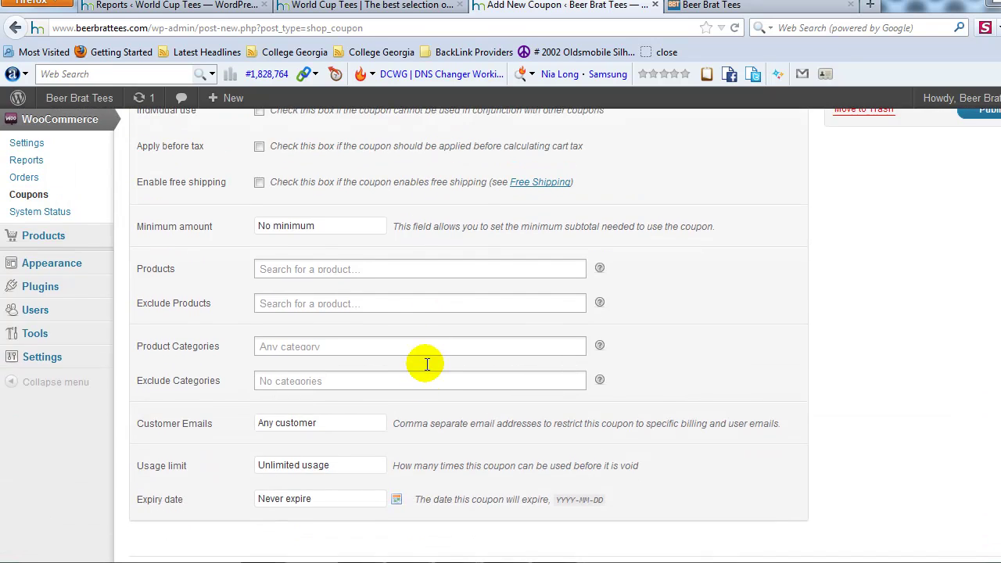
scroll(421, 365, "up", 7)
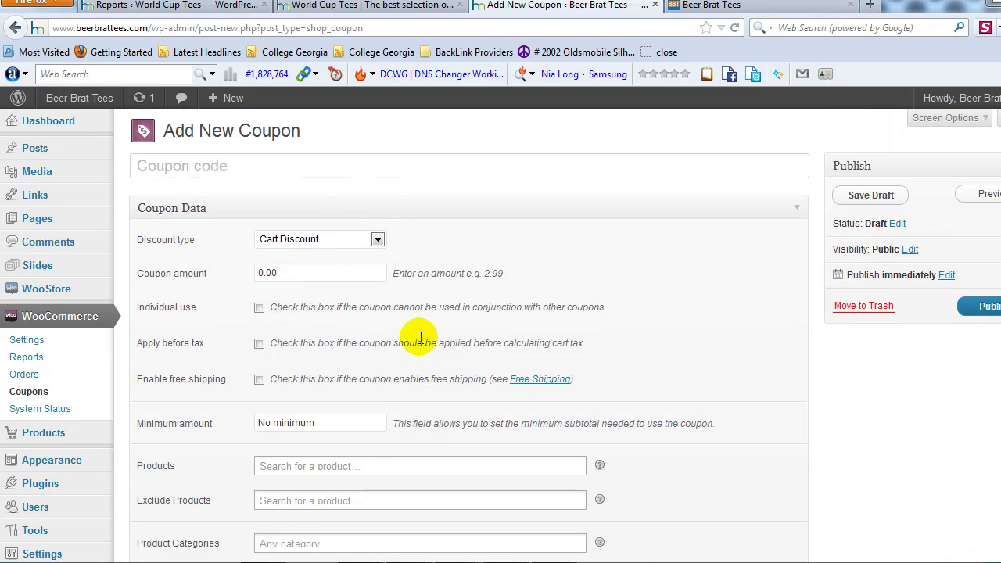
scroll(431, 362, "down", 8)
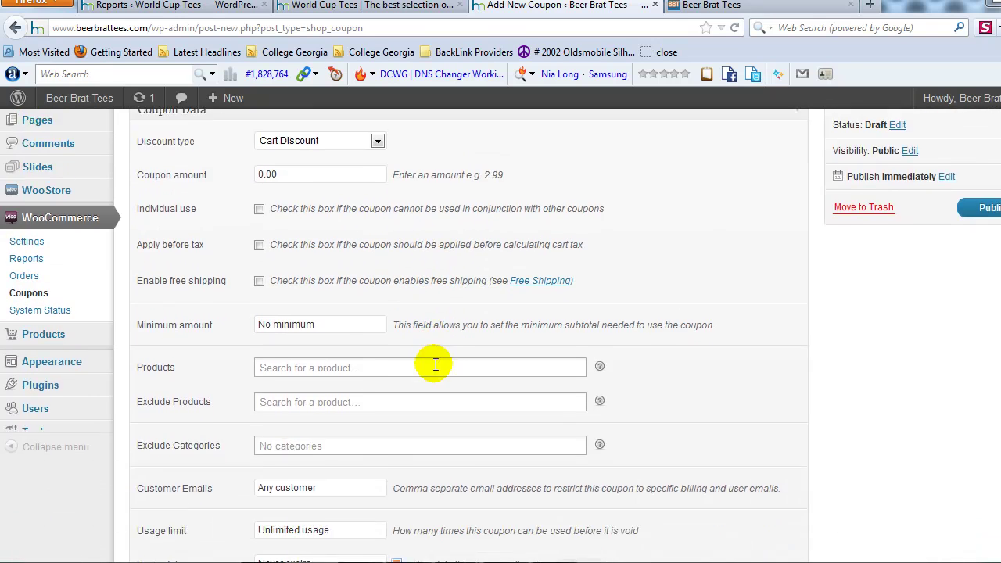
scroll(412, 365, "up", 8)
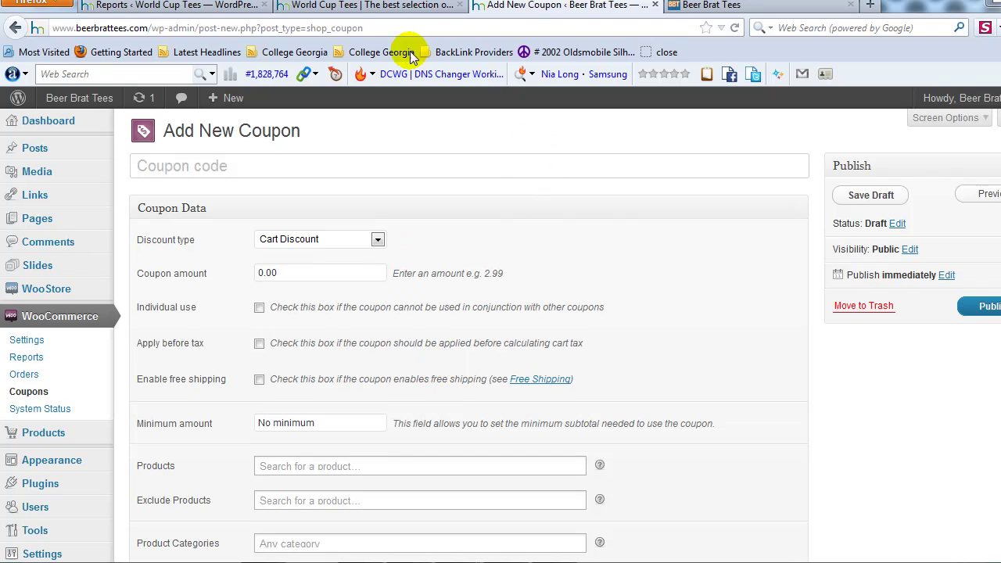
Switch back to the World Cup Tees admin and bring up the WooStore theme's settings choices
left_click(289, 5)
left_click(224, 7)
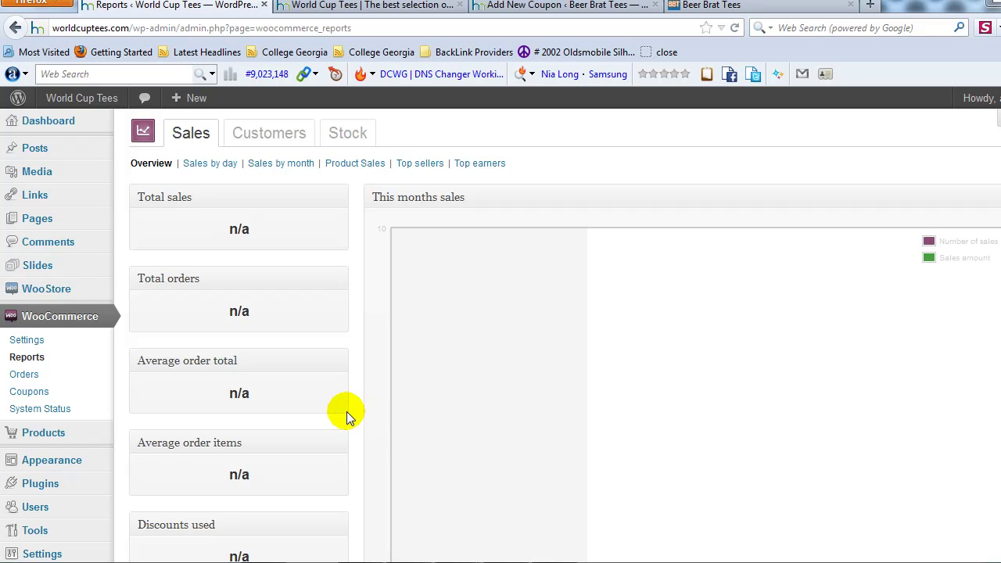
mouse_move(85, 290)
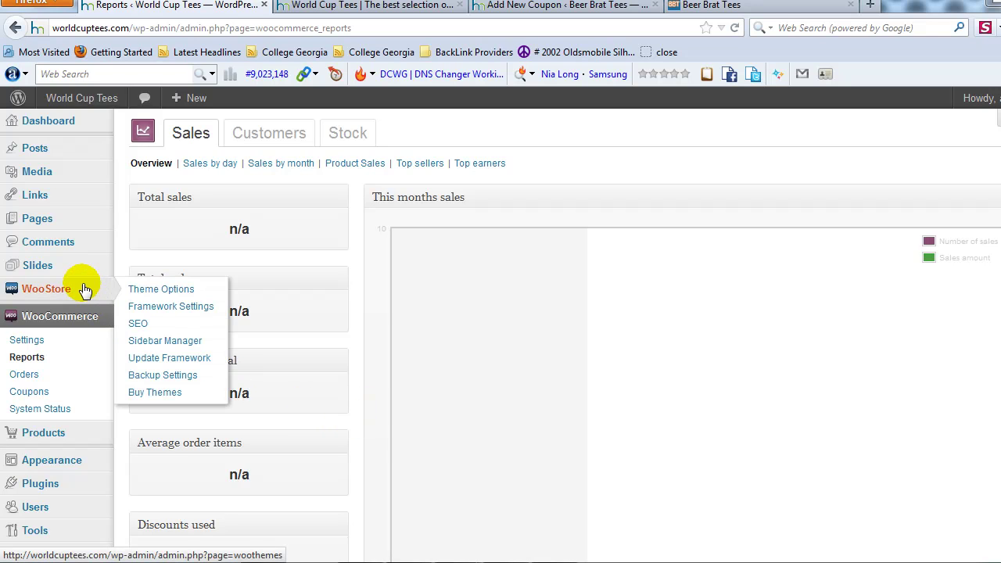